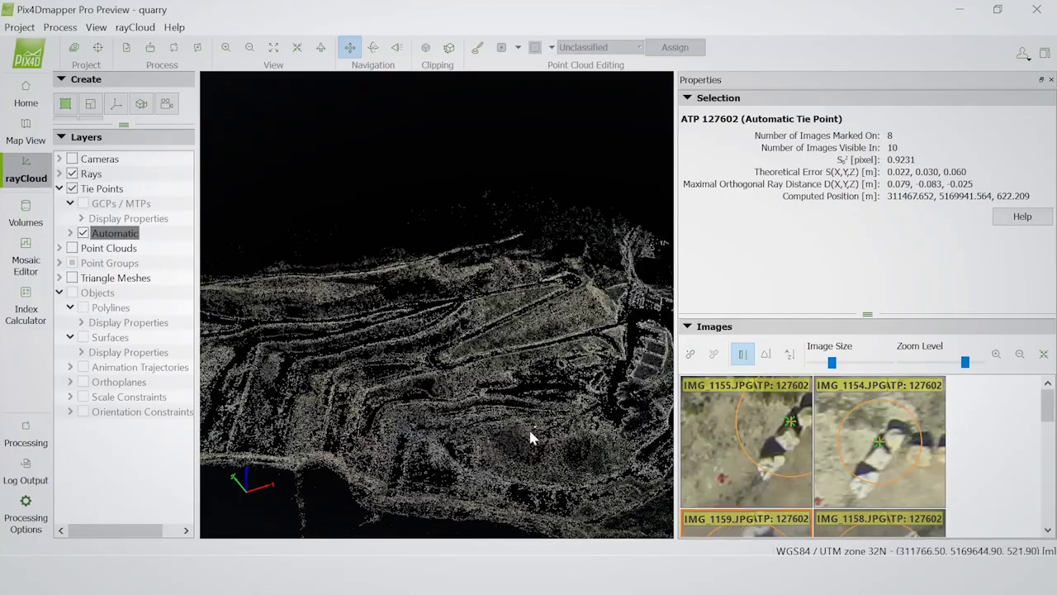
Step: Orbit the quarry cloud along the benches and select tie point 31372 near the rim
scroll(504, 442, "up", 2)
mouse_move(504, 438)
left_mouse_down()
mouse_move(432, 435)
mouse_move(396, 464)
mouse_move(307, 484)
mouse_move(226, 472)
left_mouse_up()
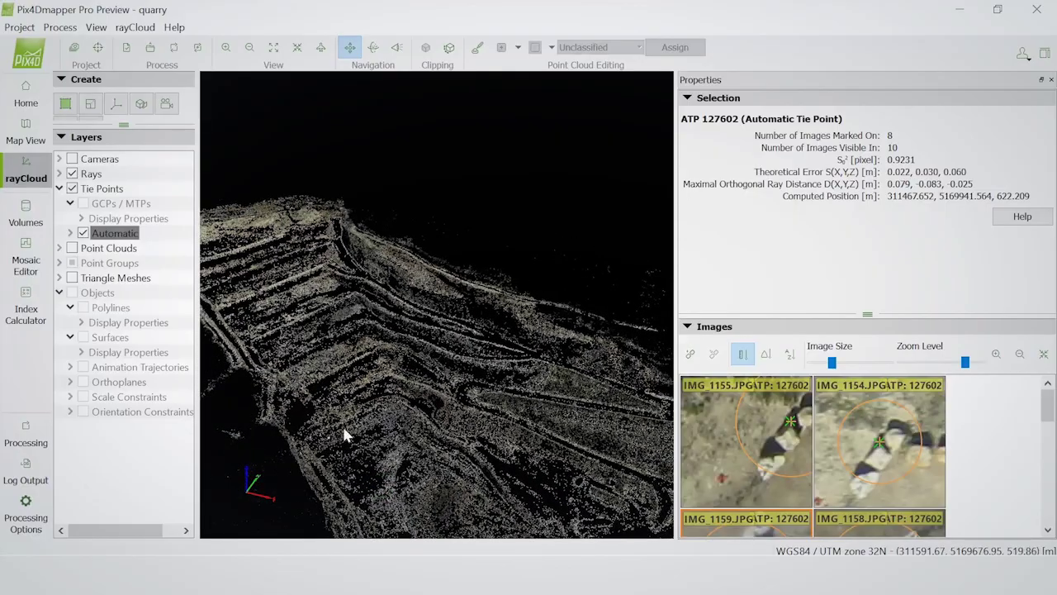
mouse_move(361, 386)
right_mouse_down()
mouse_move(371, 419)
mouse_move(430, 449)
right_mouse_up()
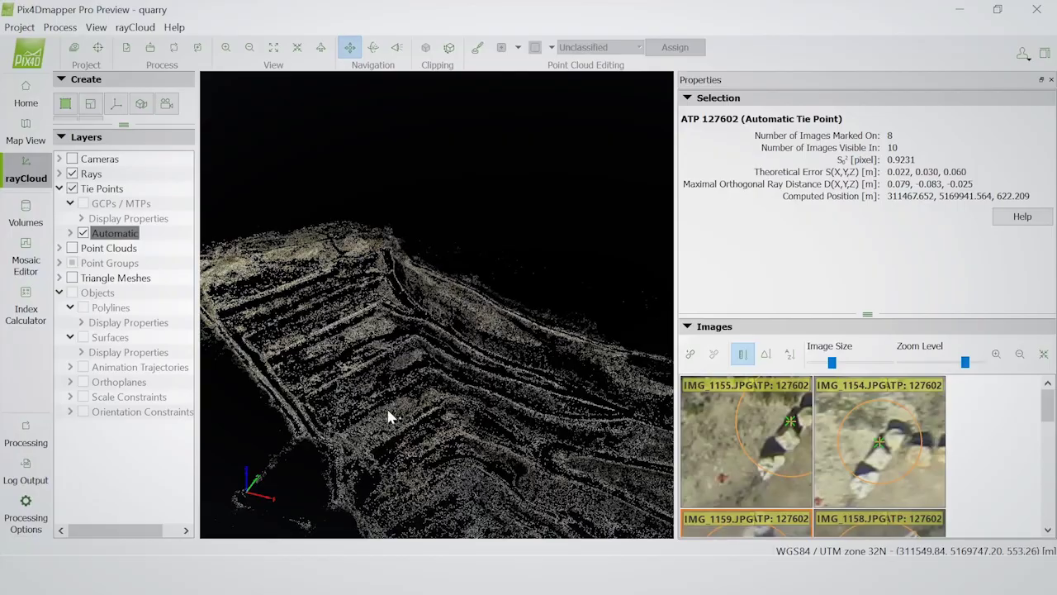
mouse_move(565, 471)
left_mouse_down()
mouse_move(448, 340)
mouse_move(455, 300)
mouse_move(391, 306)
left_mouse_up()
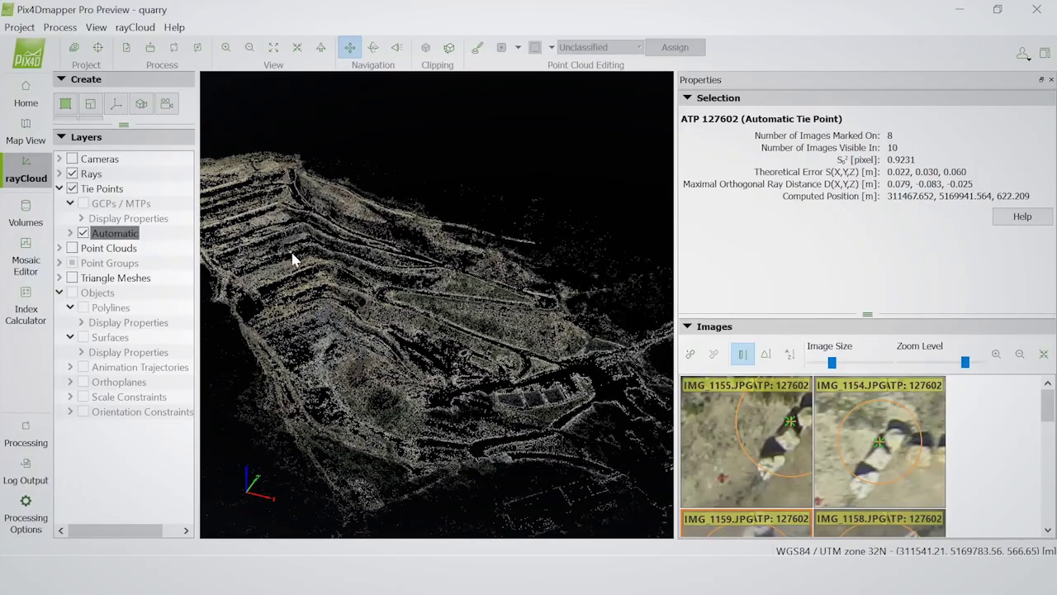
mouse_move(296, 261)
left_mouse_down()
mouse_move(314, 265)
mouse_move(370, 335)
mouse_move(383, 386)
mouse_move(388, 360)
left_mouse_up()
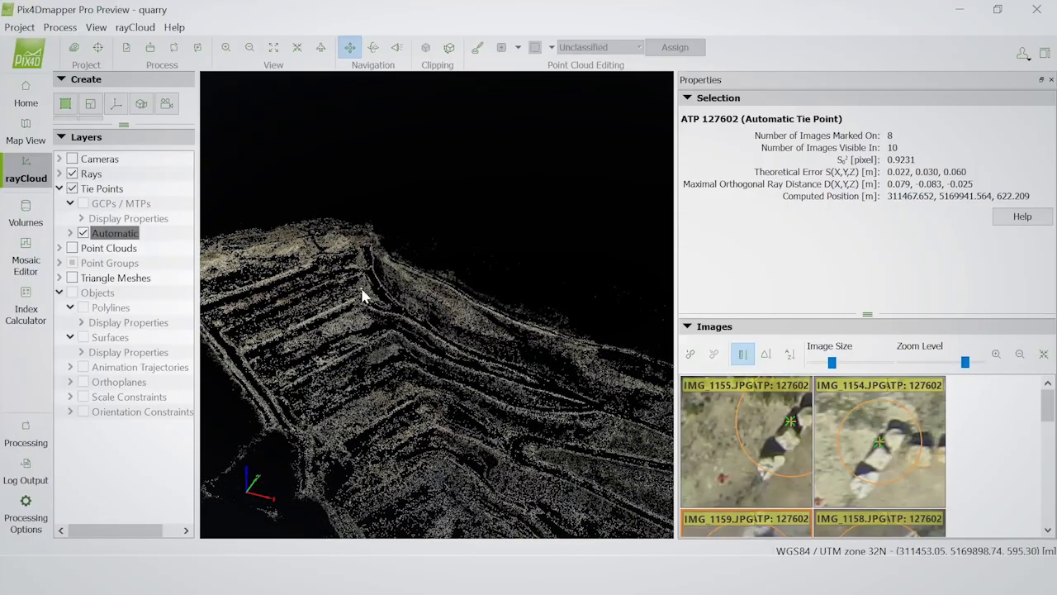
mouse_move(370, 294)
left_mouse_down()
mouse_move(368, 325)
mouse_move(405, 314)
mouse_move(476, 337)
mouse_move(473, 378)
left_mouse_up()
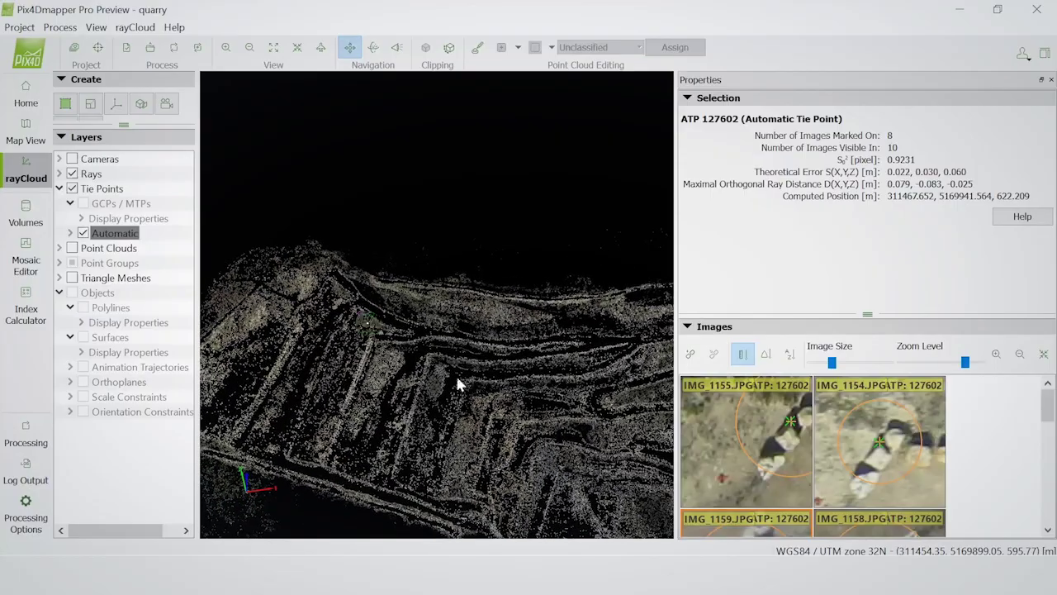
left_click(456, 377)
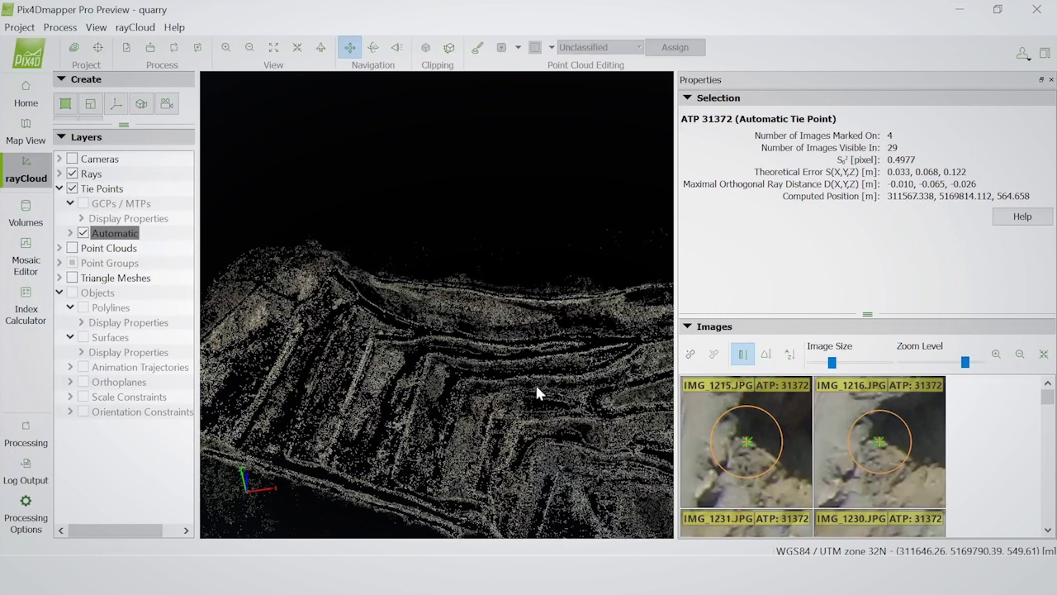
mouse_move(544, 395)
left_mouse_down()
mouse_move(573, 406)
mouse_move(424, 366)
mouse_move(432, 323)
mouse_move(562, 358)
mouse_move(567, 391)
left_mouse_up()
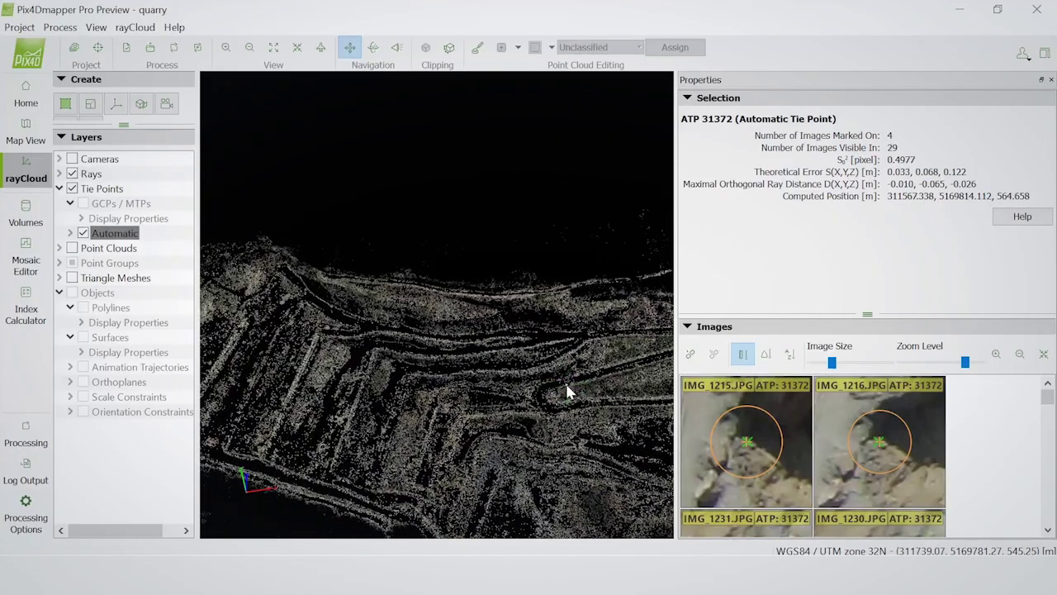
mouse_move(378, 365)
left_mouse_down()
mouse_move(385, 358)
mouse_move(432, 419)
mouse_move(410, 362)
left_mouse_up()
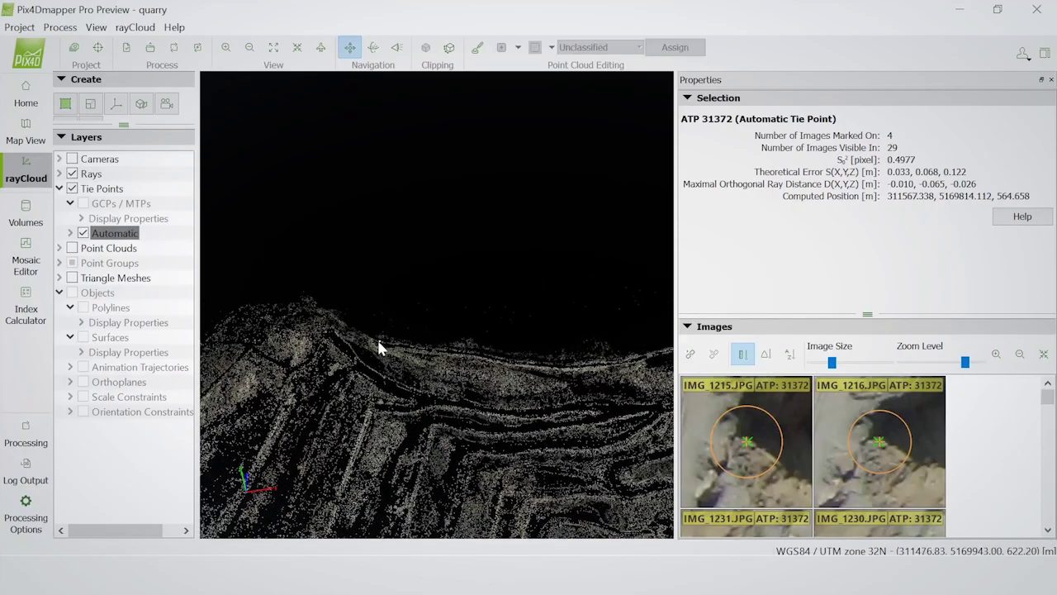
Step: Select tie point 228816 on the upper rim and zoom out its image thumbnails
left_click(378, 354)
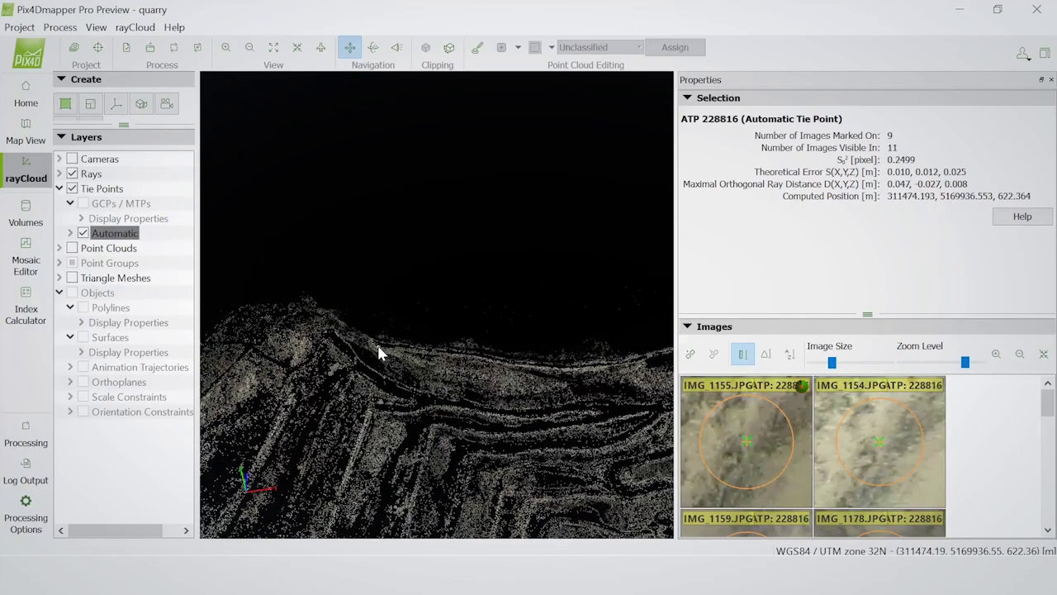
left_click(1019, 354)
left_click(1016, 357)
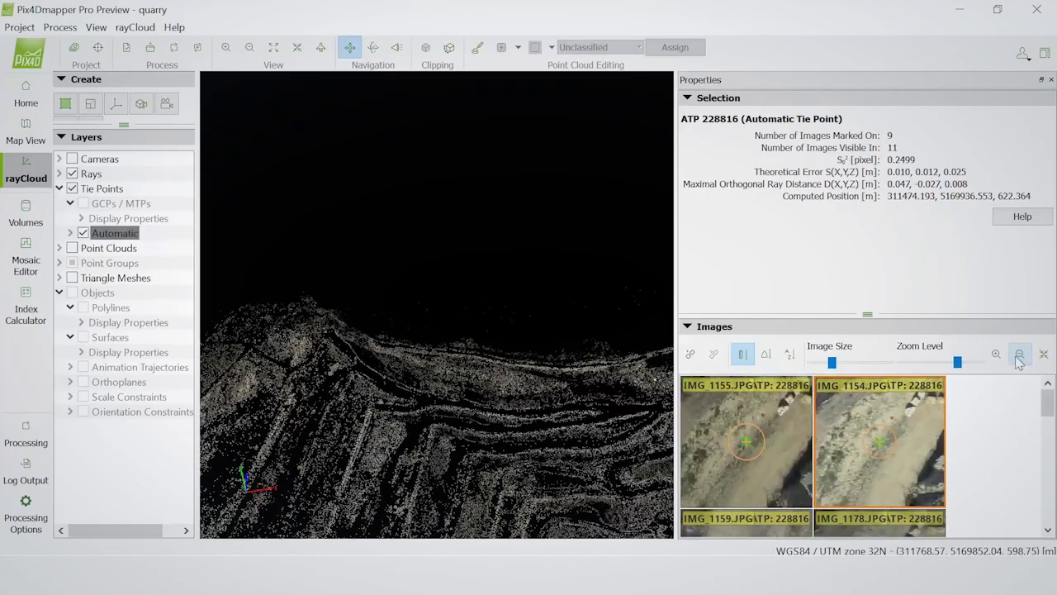
Step: Add a new point named GCP1, typed 3D GCP, at X 100, Y 150, Z 25
left_click(692, 361)
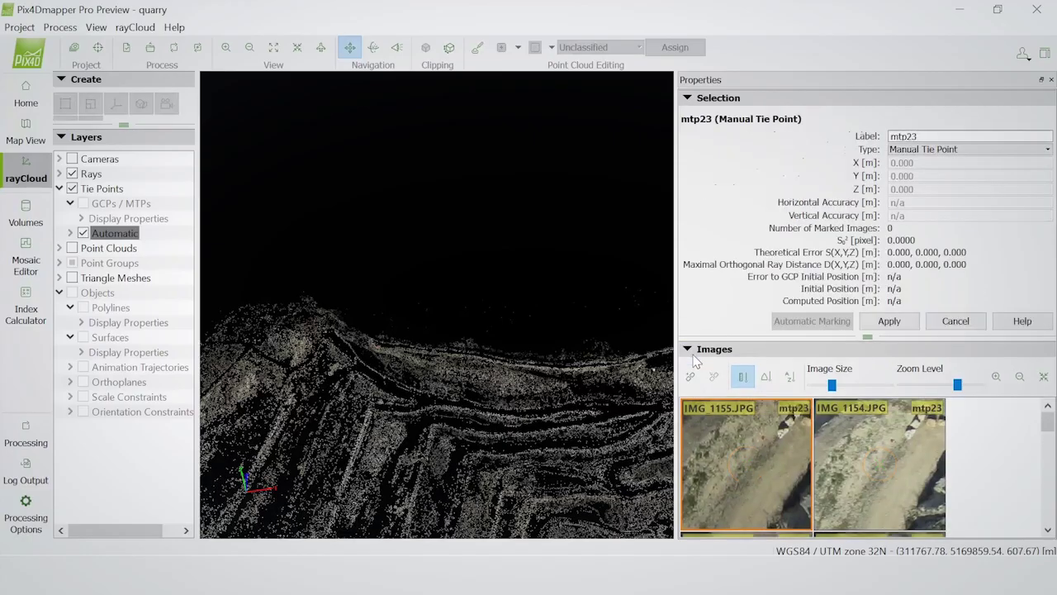
double_click(938, 136)
type("GCP1")
left_click(937, 149)
left_click(928, 163)
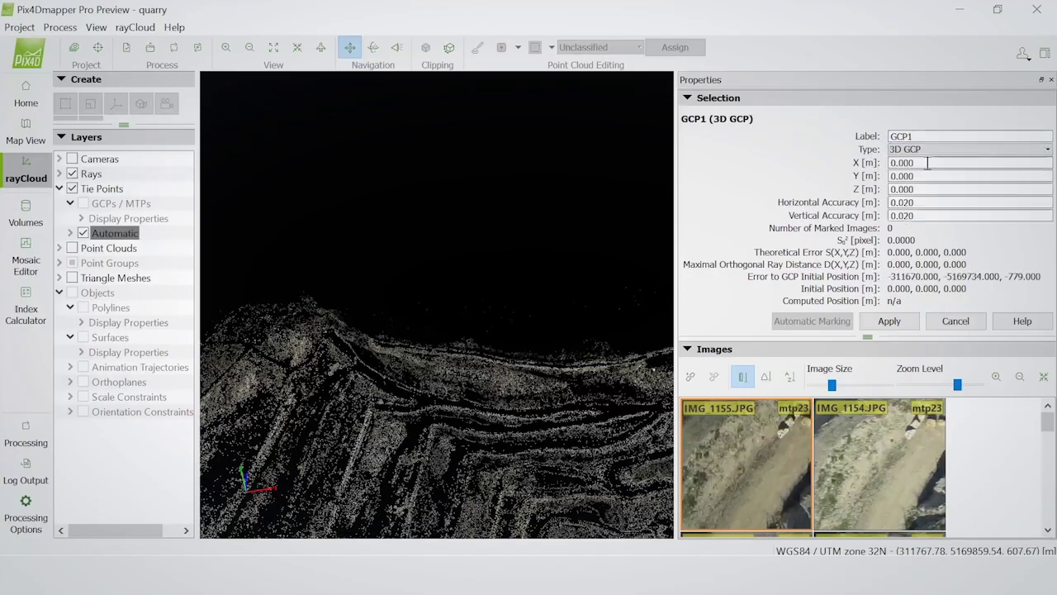
double_click(927, 163)
left_click(932, 163)
key("Tab")
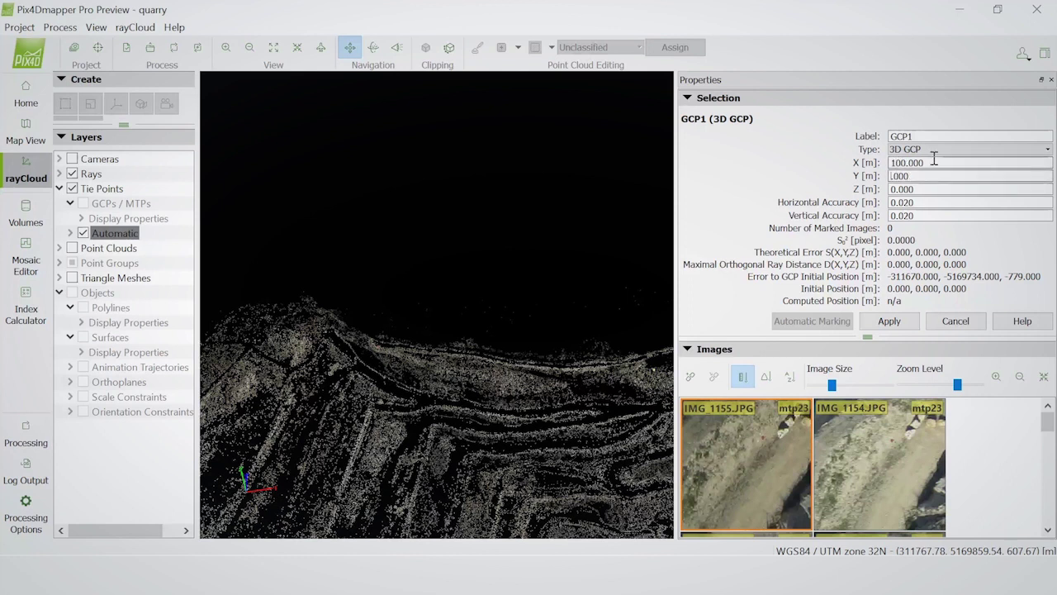
type("5")
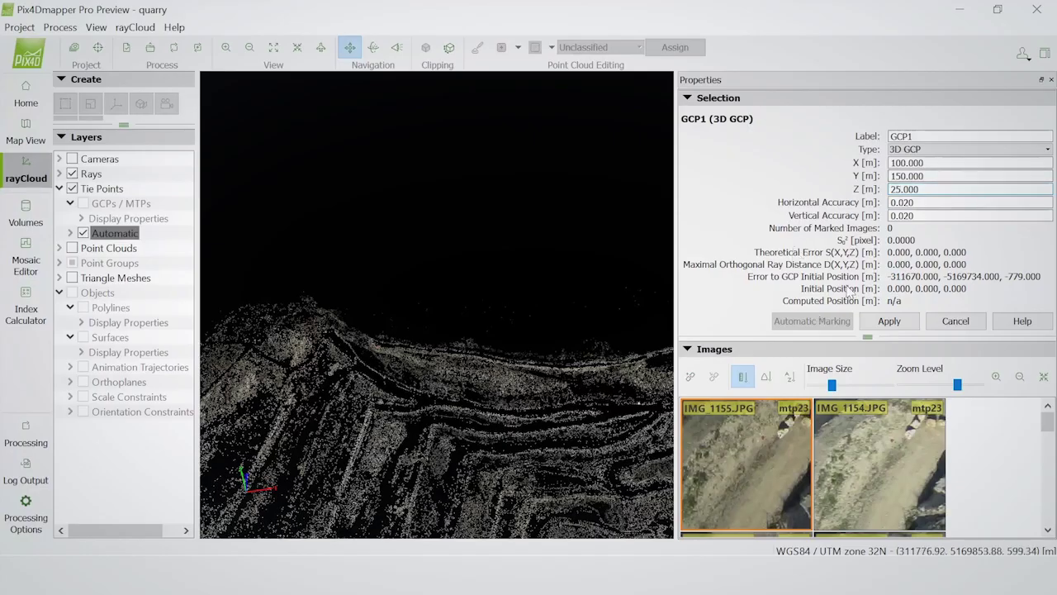
Step: Zoom into the thumbnails, mark GCP1's target in IMG_1154, and apply
scroll(761, 440, "up", 3)
scroll(761, 440, "up", 3)
scroll(870, 452, "up", 2)
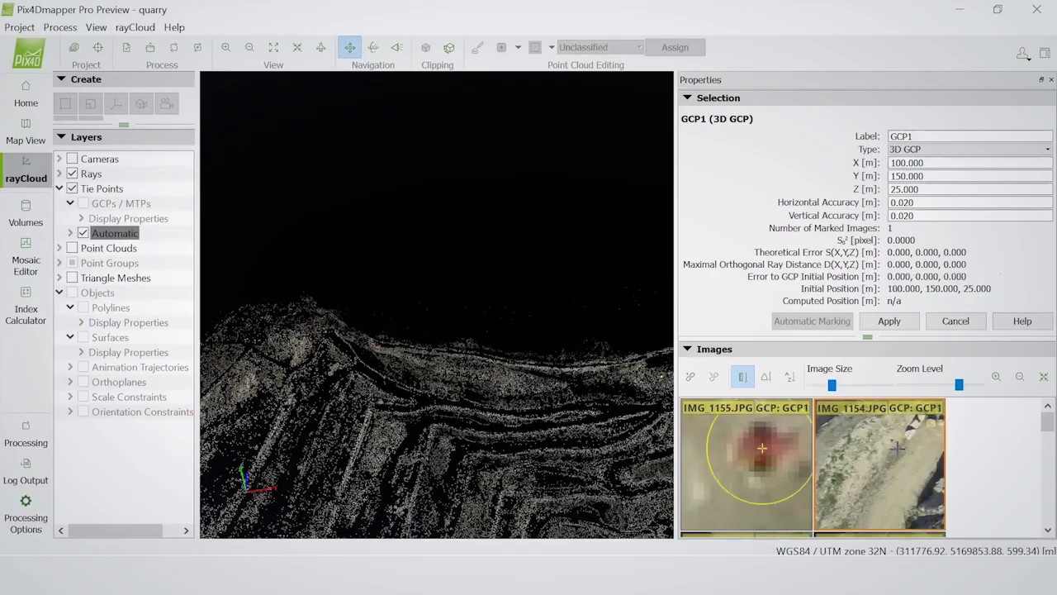
scroll(876, 449, "up", 2)
scroll(880, 446, "up", 2)
scroll(884, 444, "up", 1)
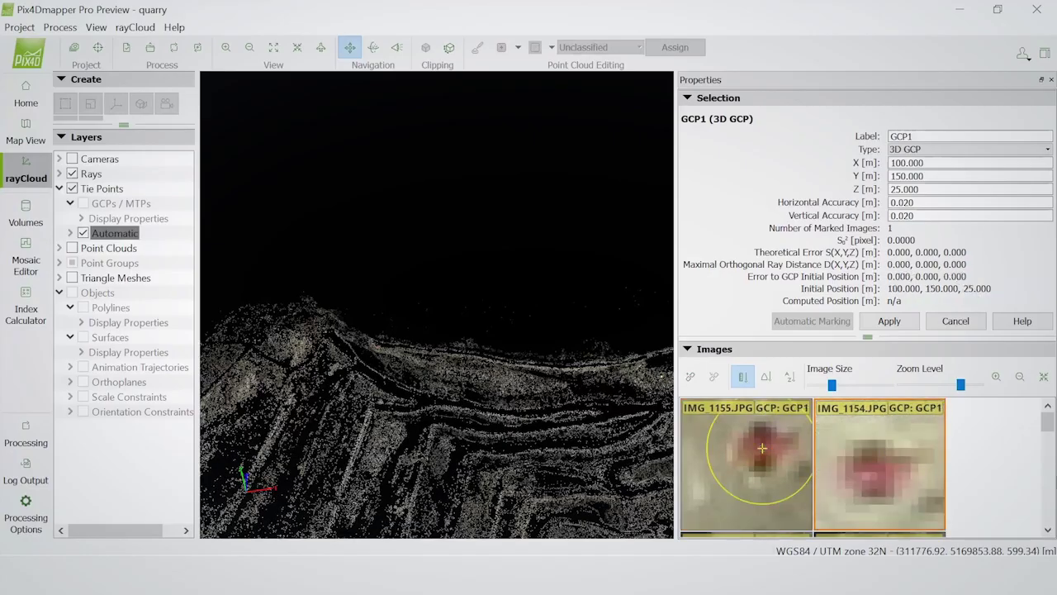
left_click(871, 473)
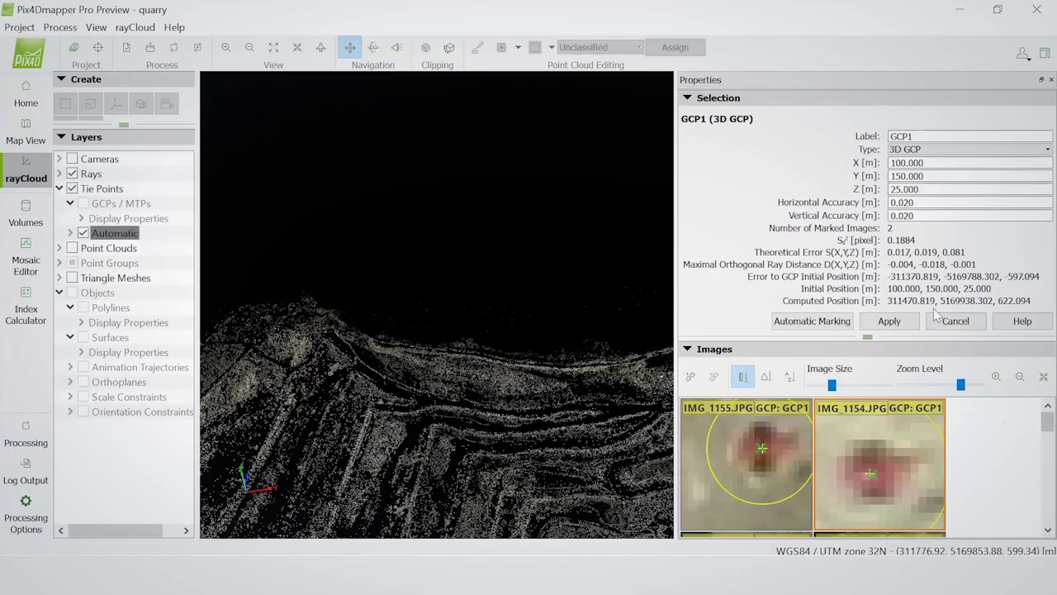
left_click(900, 322)
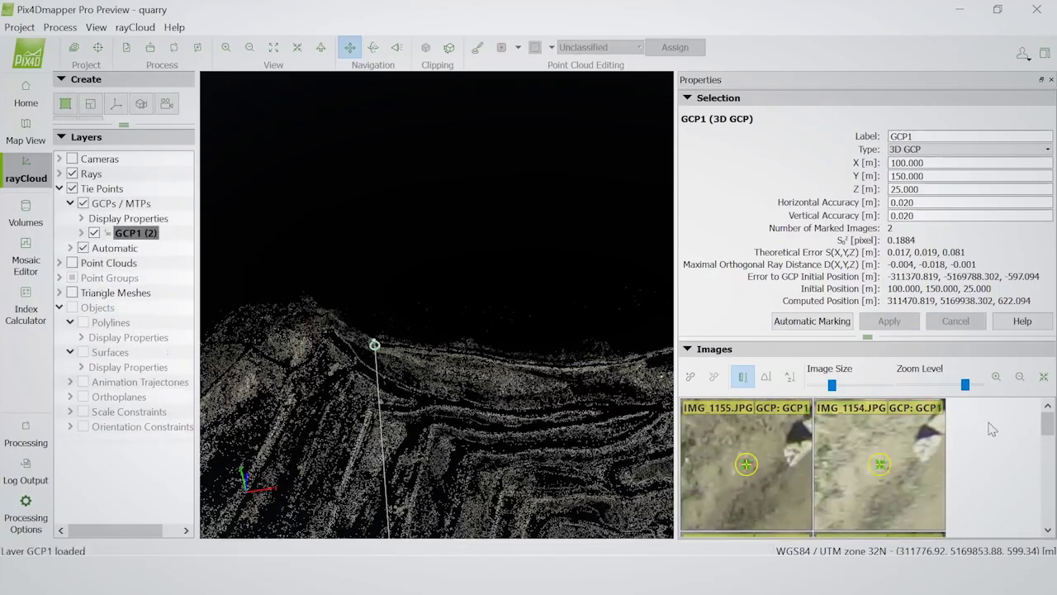
Step: Mark GCP1 in IMG 1159 and IMG 1158, then apply all four marks
left_click(1049, 504)
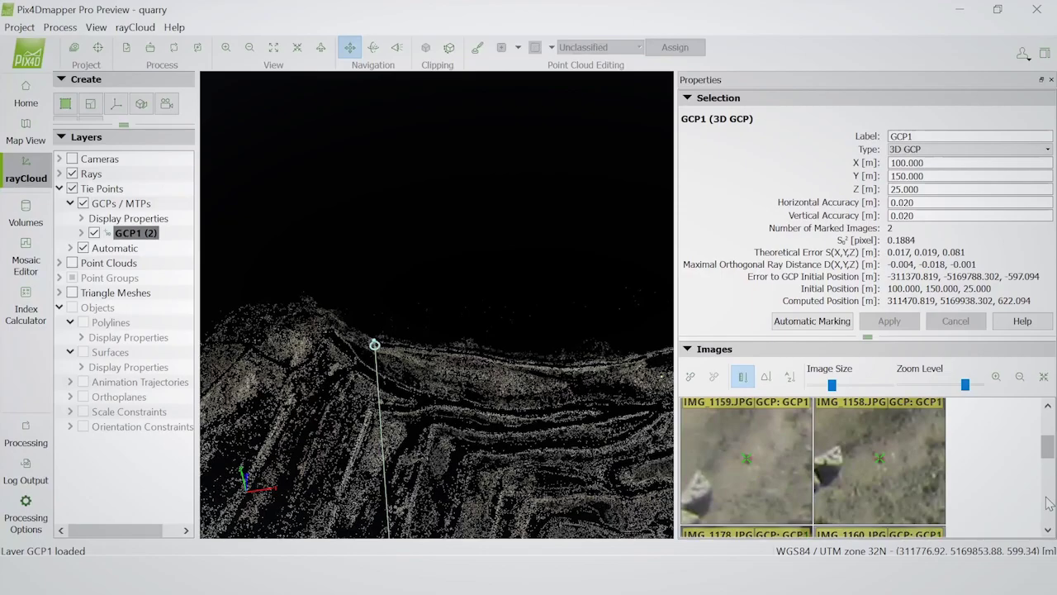
scroll(746, 454, "up", 2)
scroll(746, 454, "up", 2)
scroll(746, 454, "up", 3)
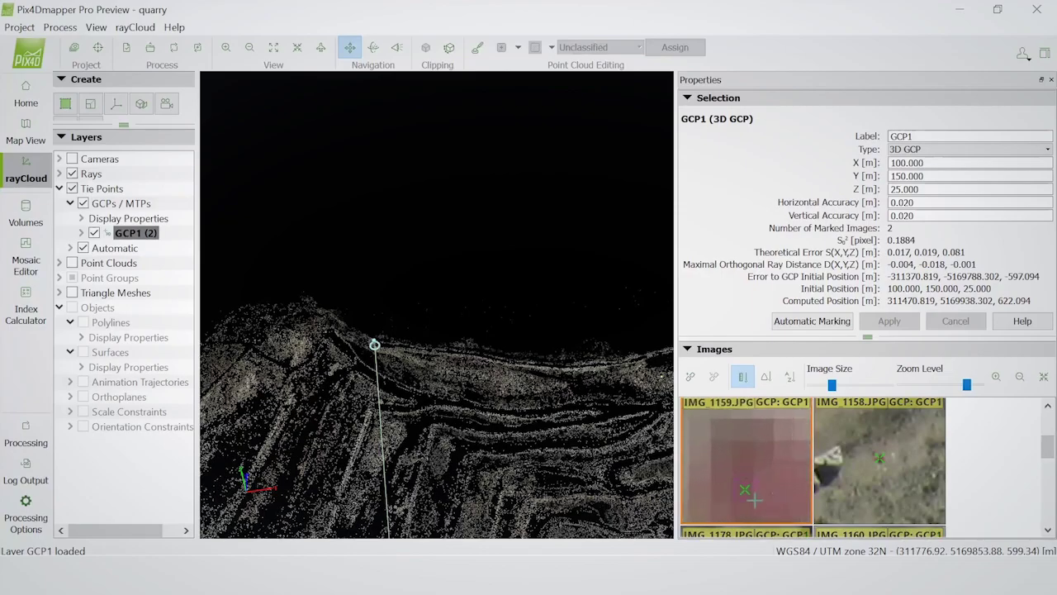
left_click(743, 492)
scroll(892, 457, "up", 2)
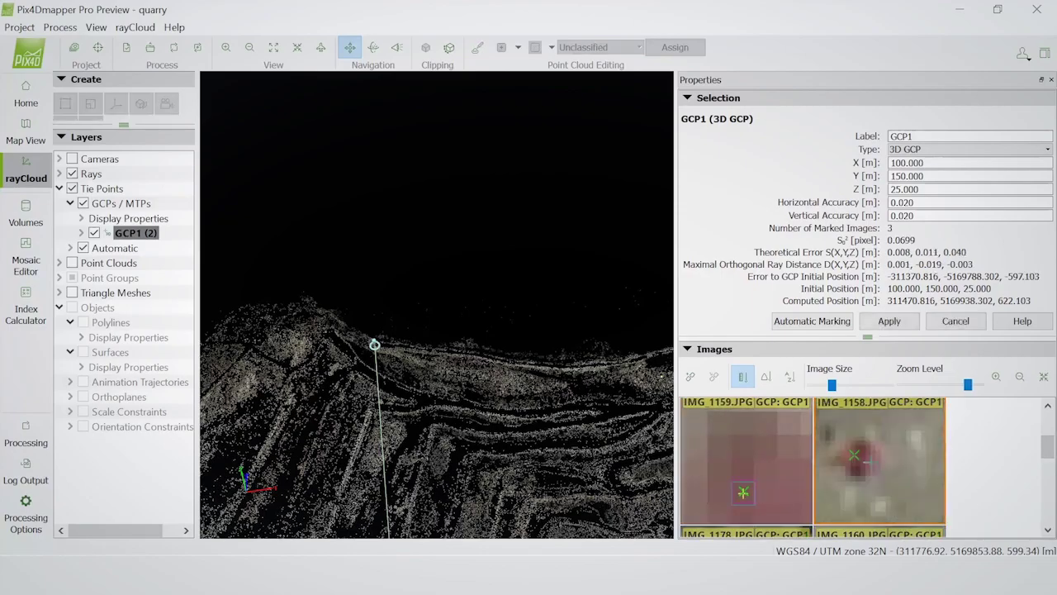
scroll(888, 453, "up", 2)
scroll(881, 442, "up", 2)
left_click(877, 438)
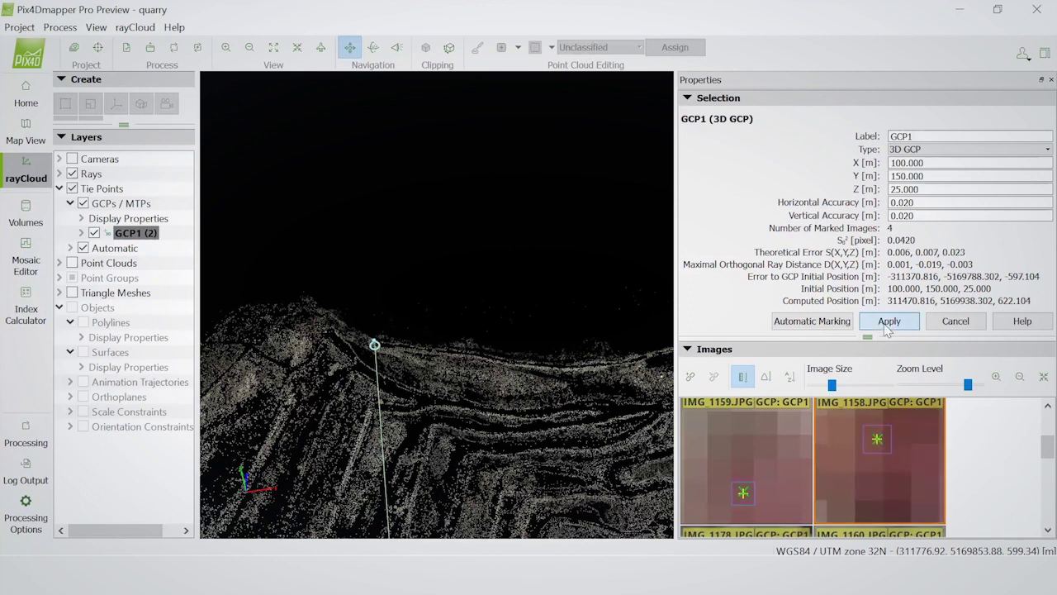
left_click(888, 324)
scroll(533, 473, "up", 1)
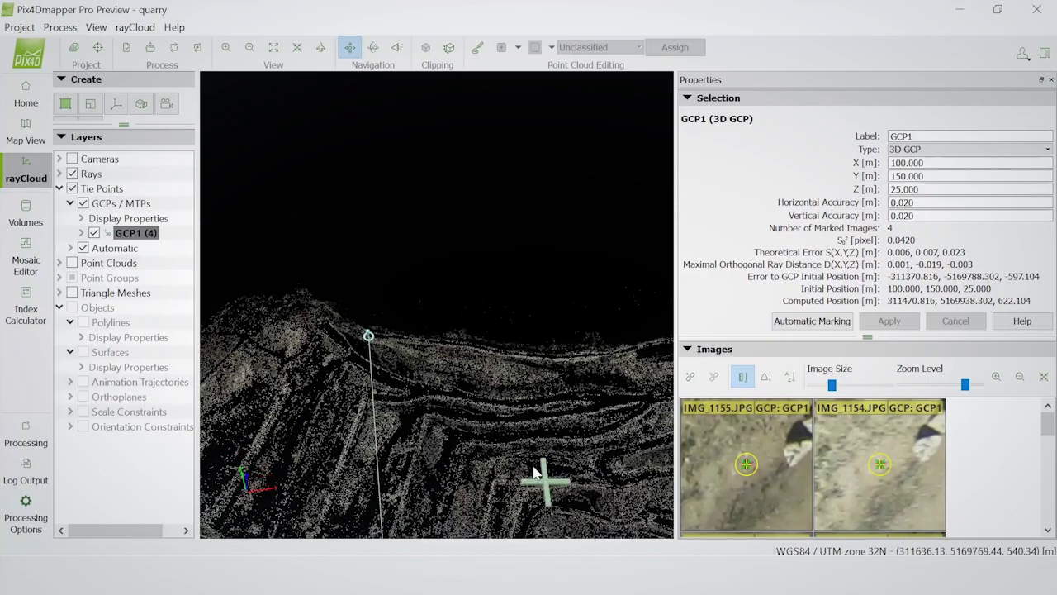
left_click_drag(534, 472, 450, 306)
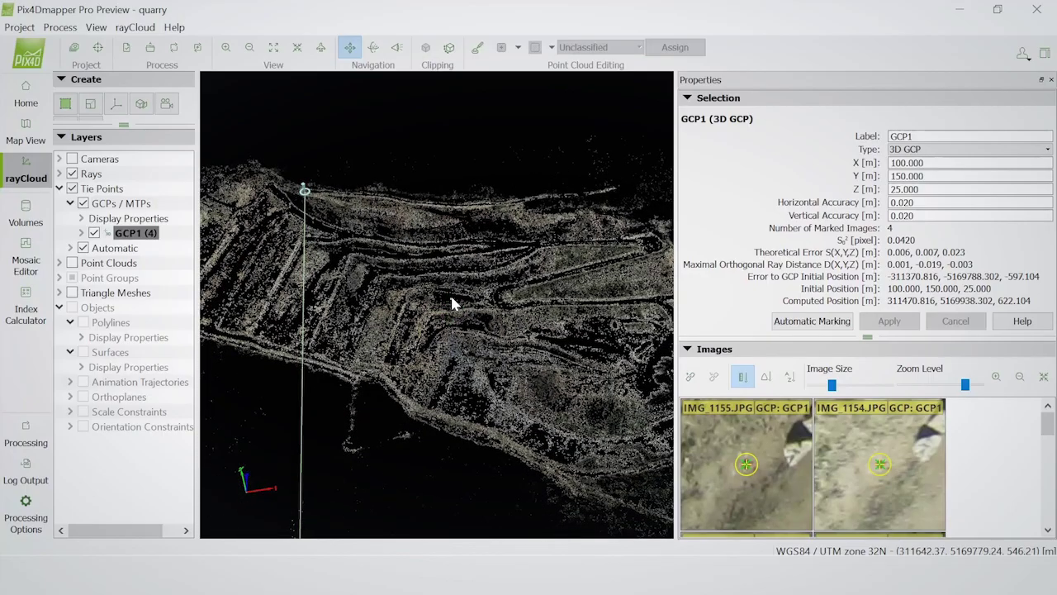
Step: Delete GCP1 from the GCP/MTP Manager table and close it
left_click(174, 48)
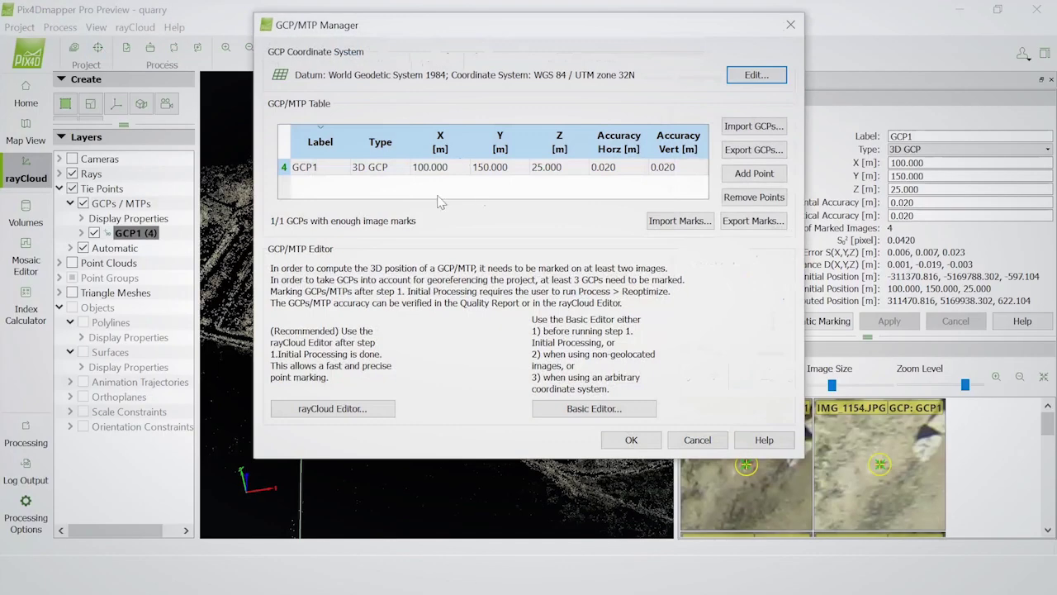
left_click(400, 169)
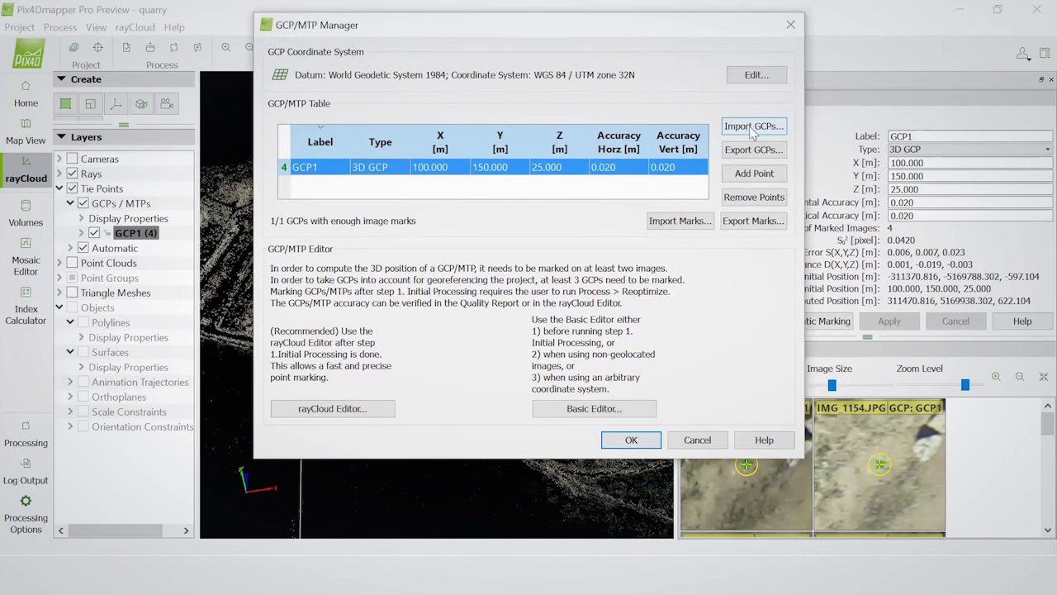
left_click(753, 197)
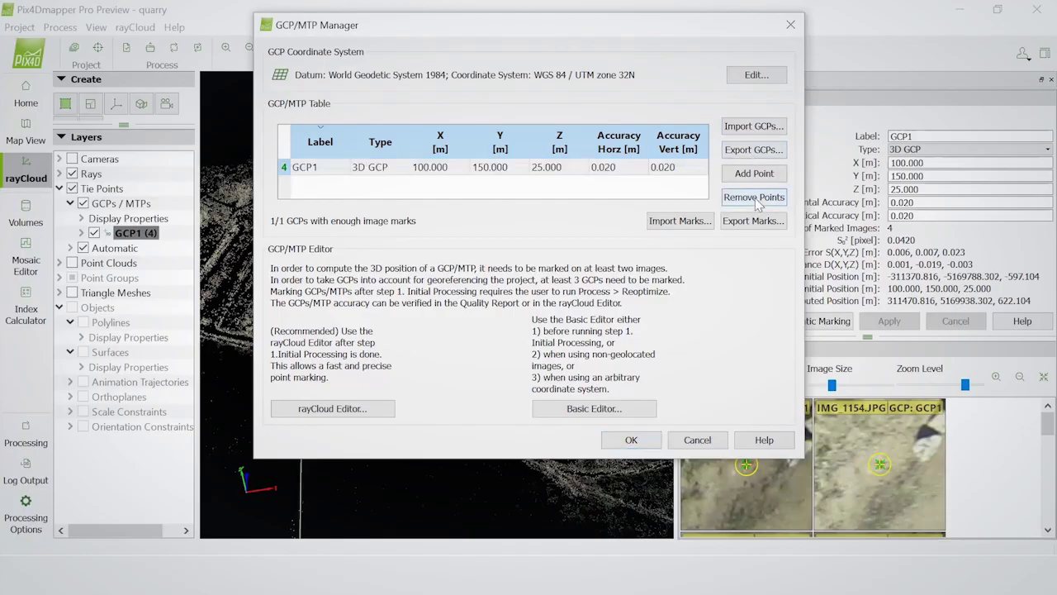
left_click(648, 446)
mouse_move(606, 402)
left_mouse_down()
mouse_move(455, 325)
mouse_move(326, 385)
left_mouse_up()
mouse_move(611, 390)
right_mouse_down()
mouse_move(514, 394)
mouse_move(495, 372)
right_mouse_up()
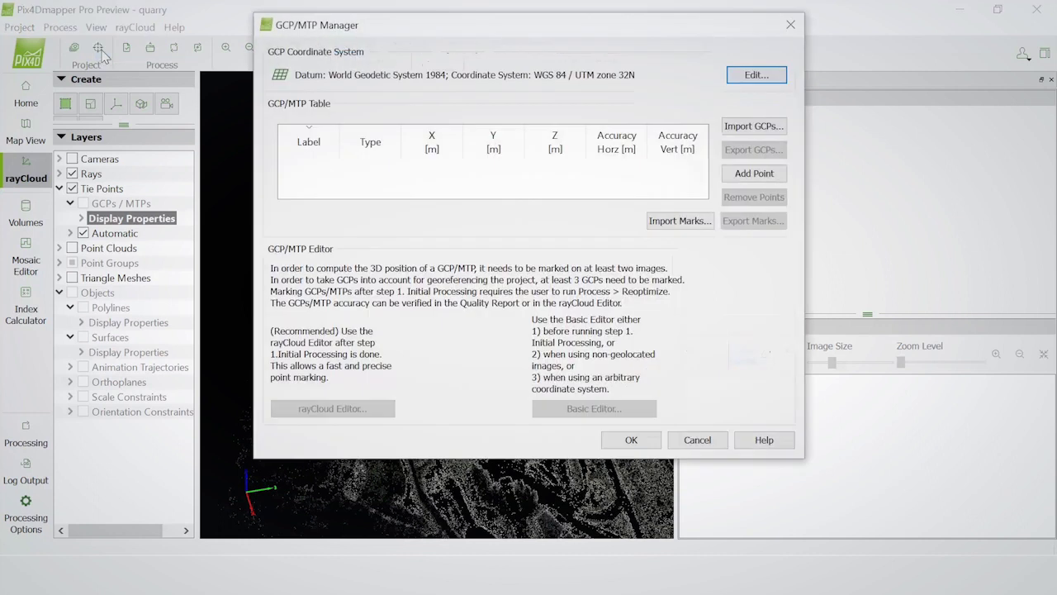
Step: Import GCPs from mining/00_ORIGINAL/inputs/gcps_utm.txt and enlarge the manager to show all seven
left_click(766, 128)
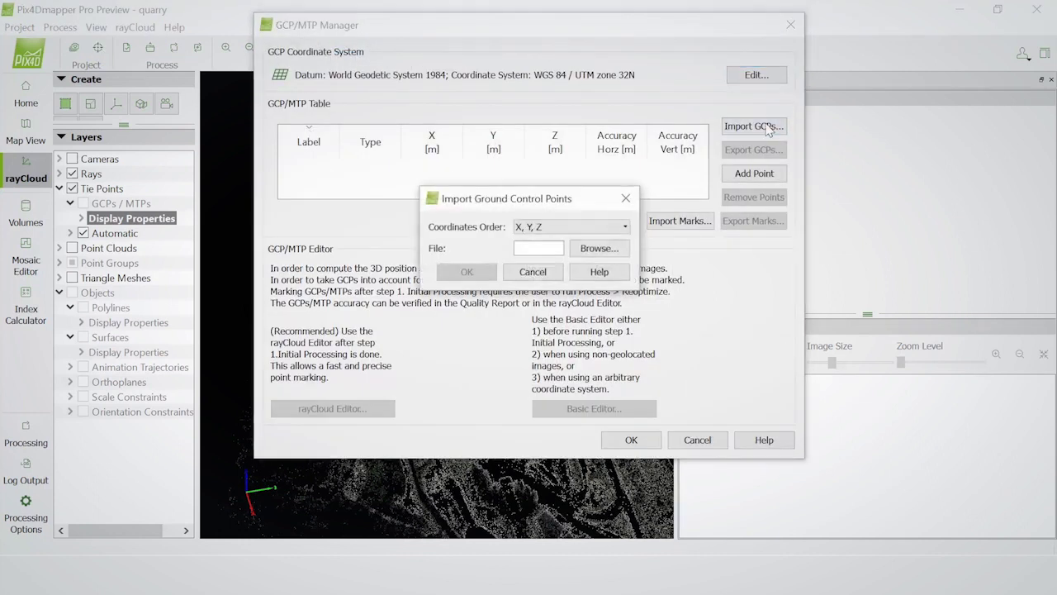
left_click(598, 249)
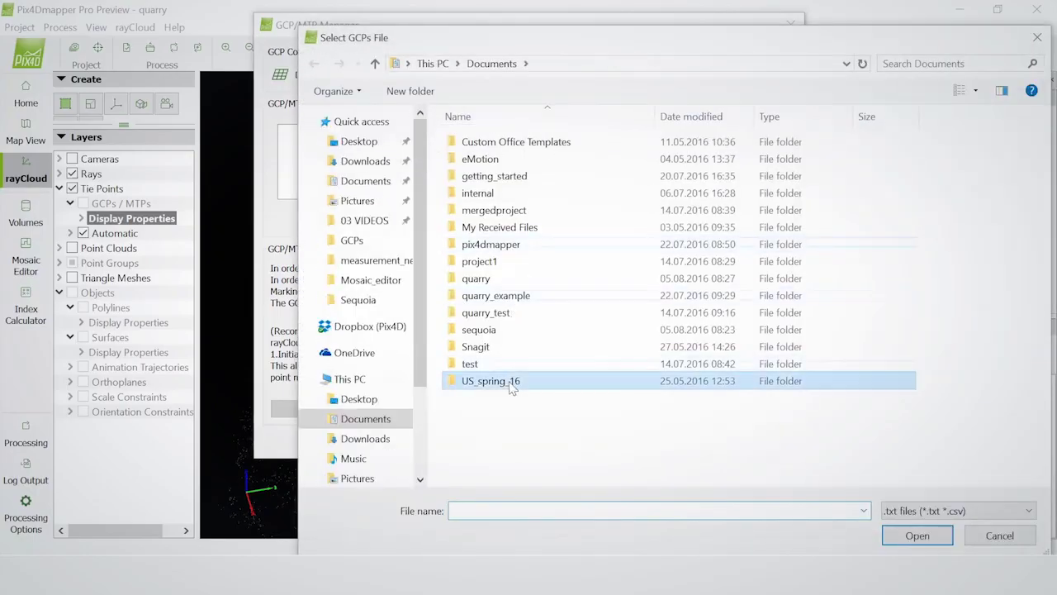
double_click(488, 380)
double_click(500, 144)
double_click(496, 158)
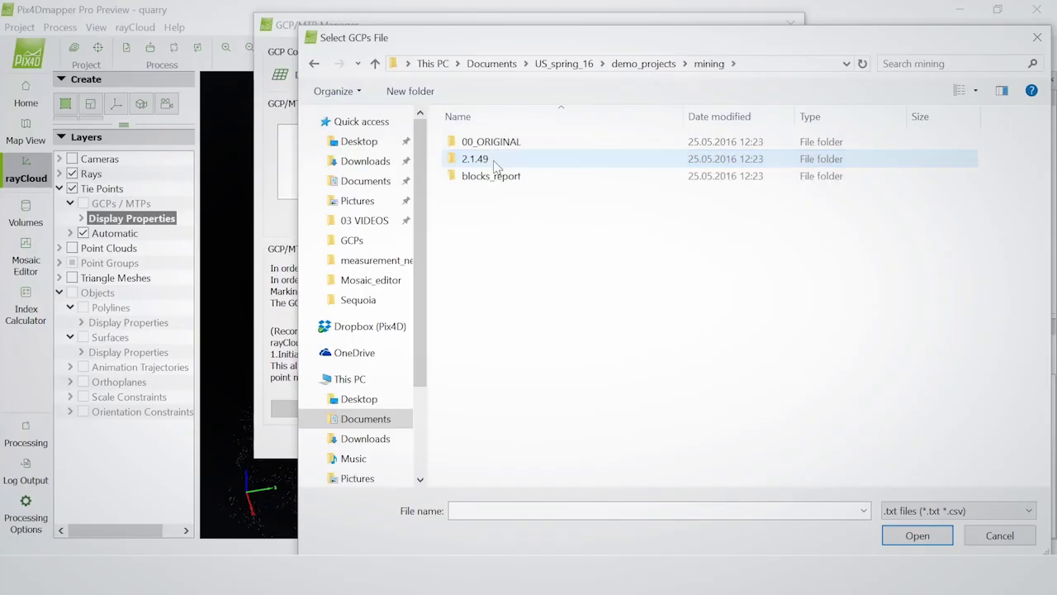
double_click(493, 143)
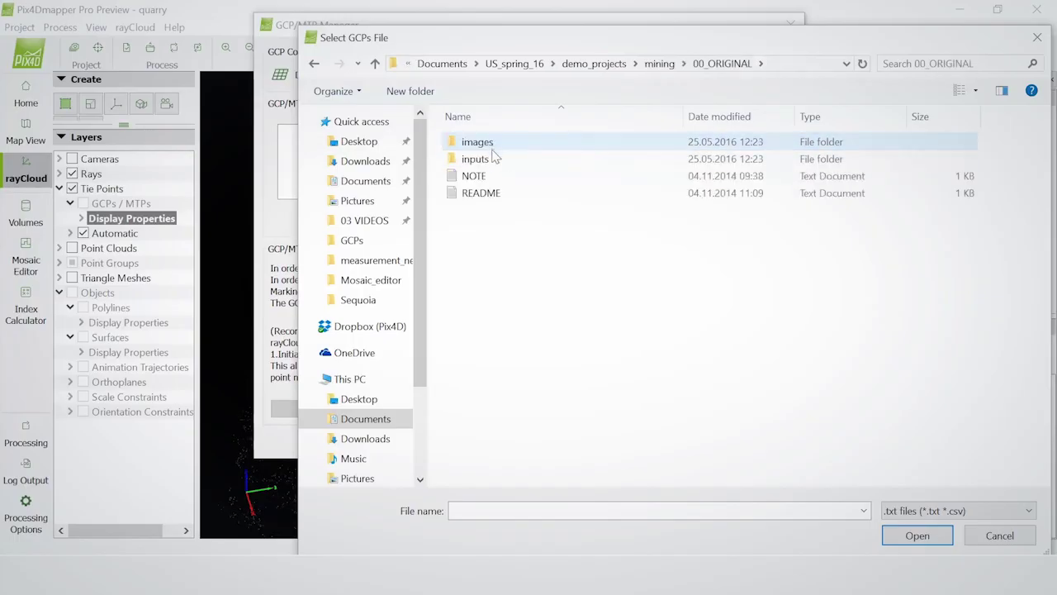
double_click(487, 158)
left_click(493, 178)
double_click(493, 179)
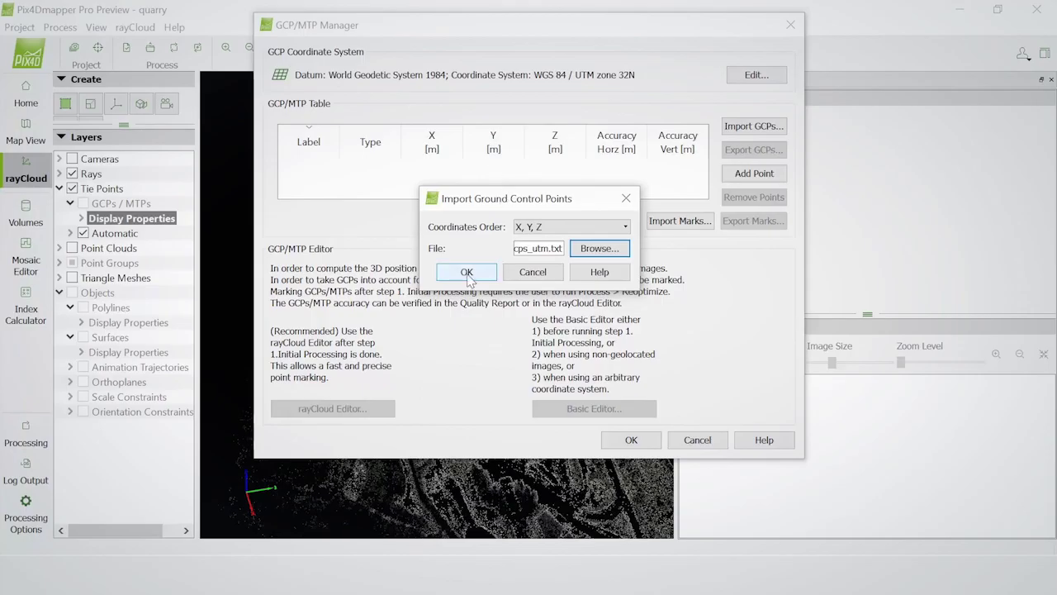
left_click(467, 272)
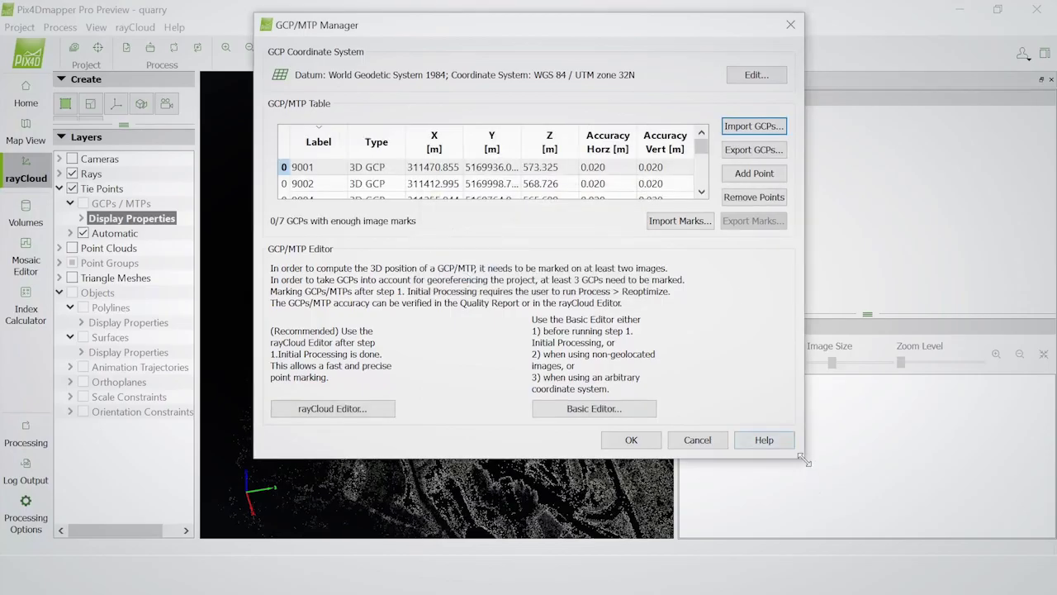
left_click_drag(803, 460, 1031, 554)
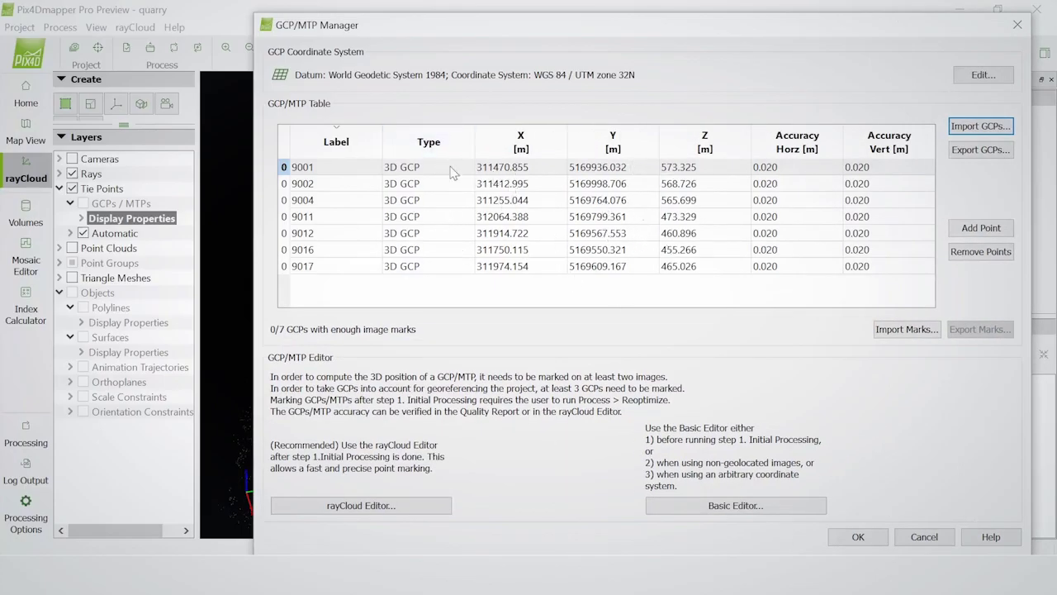
Step: Confirm the seven imported GCPs, rotate the quarry cloud, and reopen the GCP/MTP Manager
left_click(858, 537)
left_click_drag(477, 382, 559, 204)
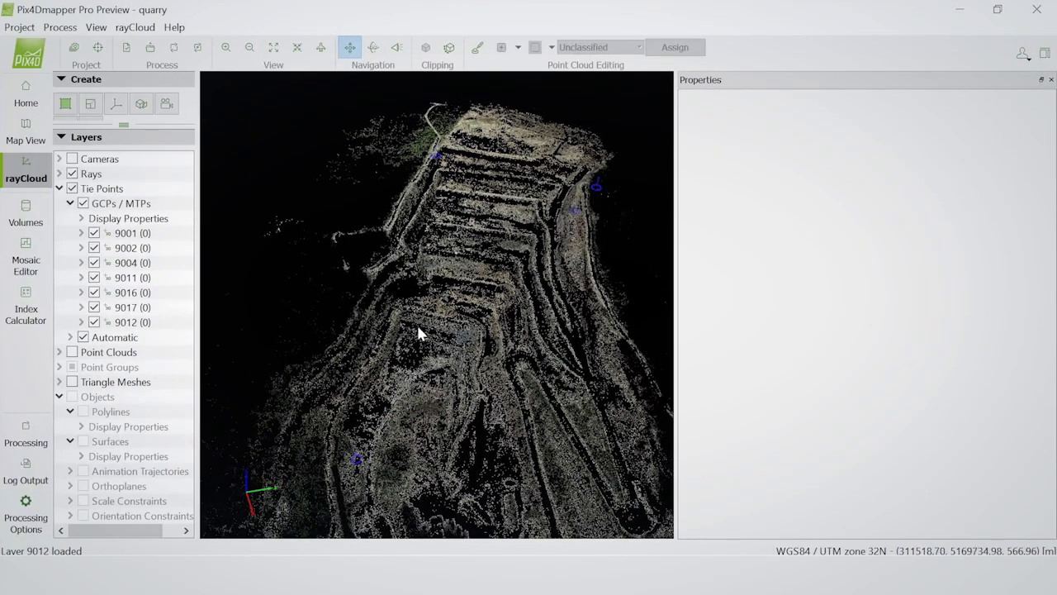
mouse_move(413, 378)
left_mouse_down()
mouse_move(541, 417)
mouse_move(538, 433)
mouse_move(782, 327)
mouse_move(853, 249)
mouse_move(582, 440)
left_mouse_up()
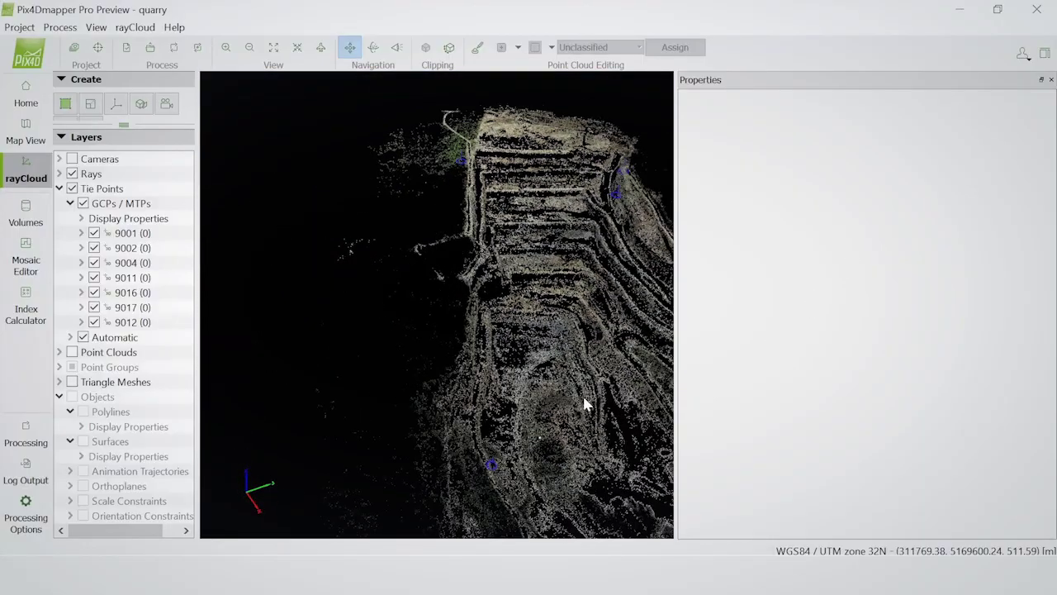
left_click(539, 412)
left_click_drag(538, 411, 525, 332)
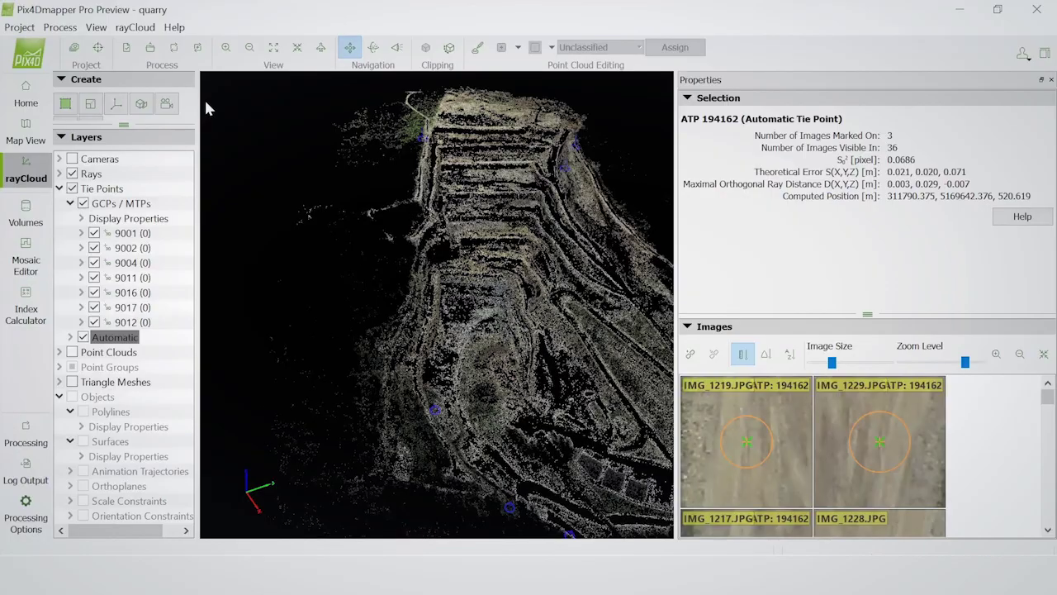
left_click(100, 49)
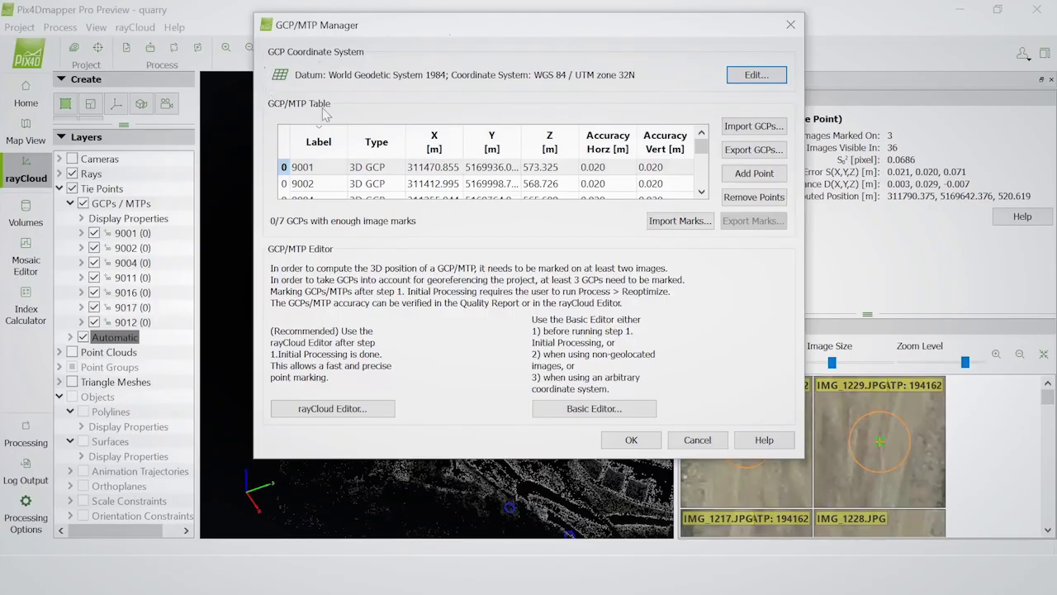
Step: Change the GCP vertical coordinate system to MSL egm96 heights and confirm
left_click(758, 75)
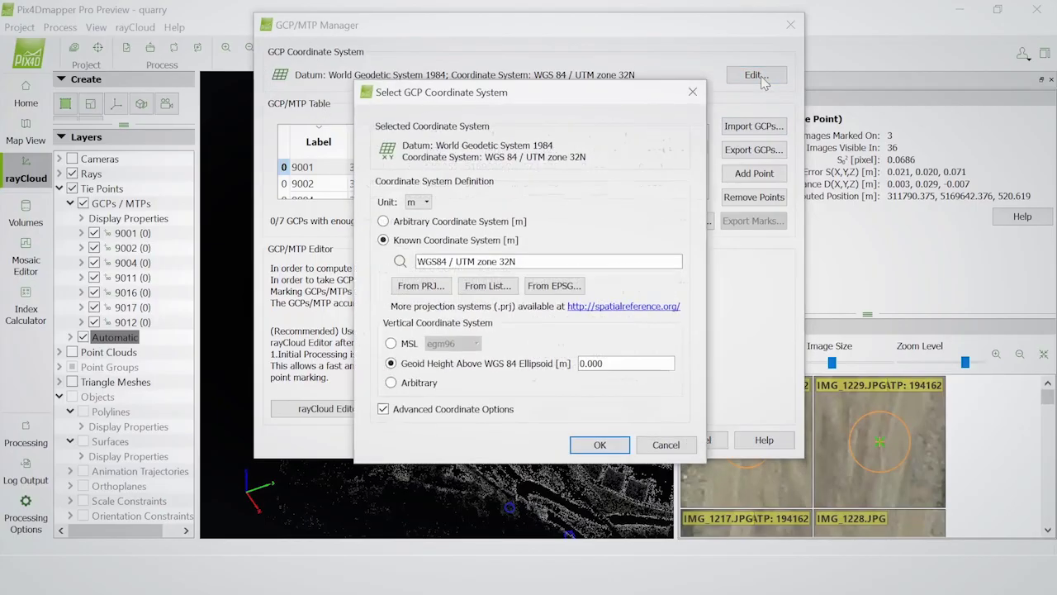
left_click(383, 410)
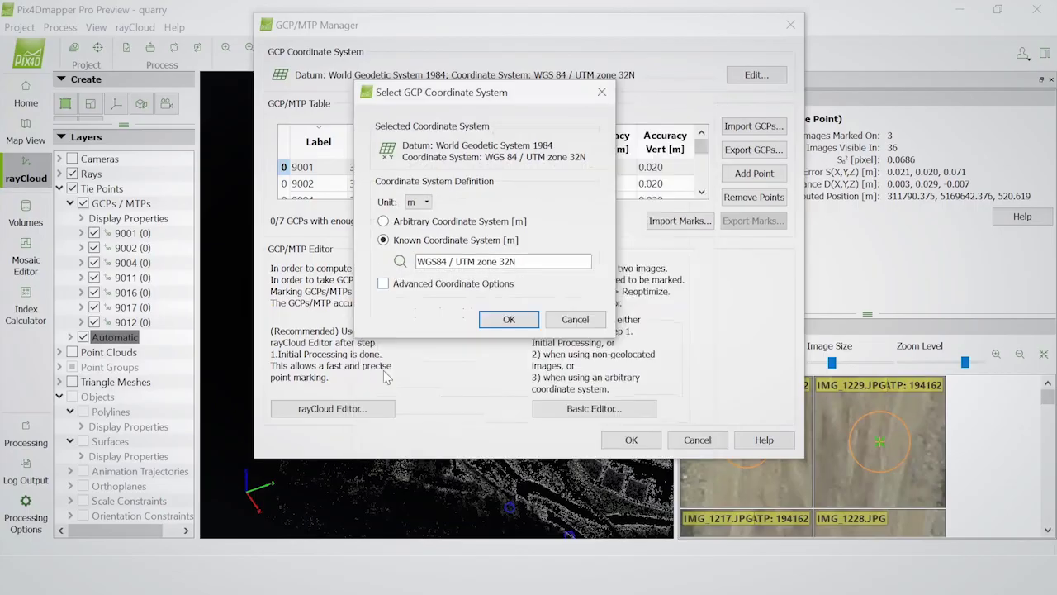
left_click(384, 284)
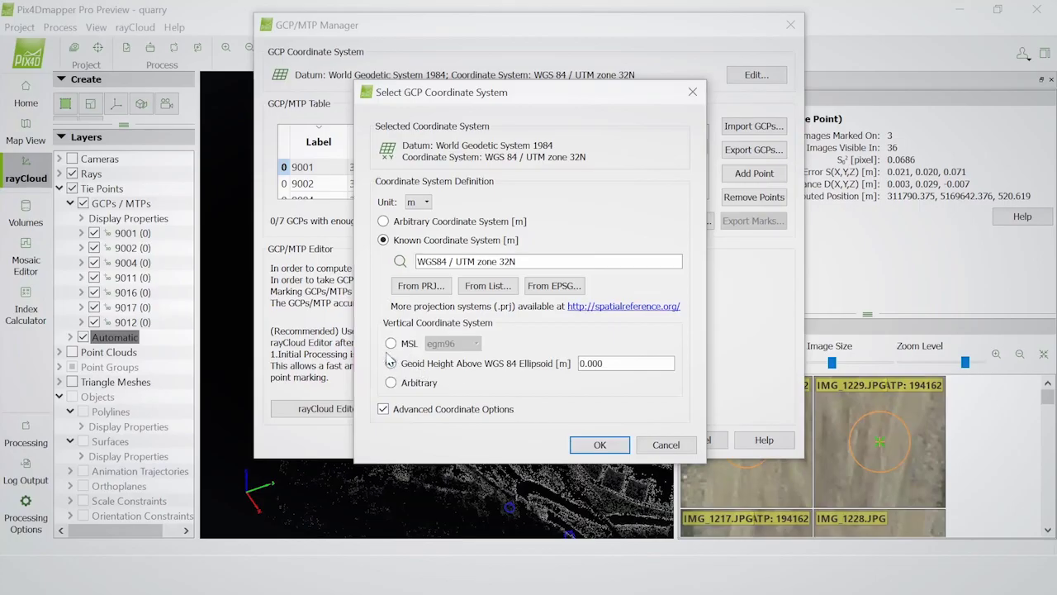
left_click(391, 345)
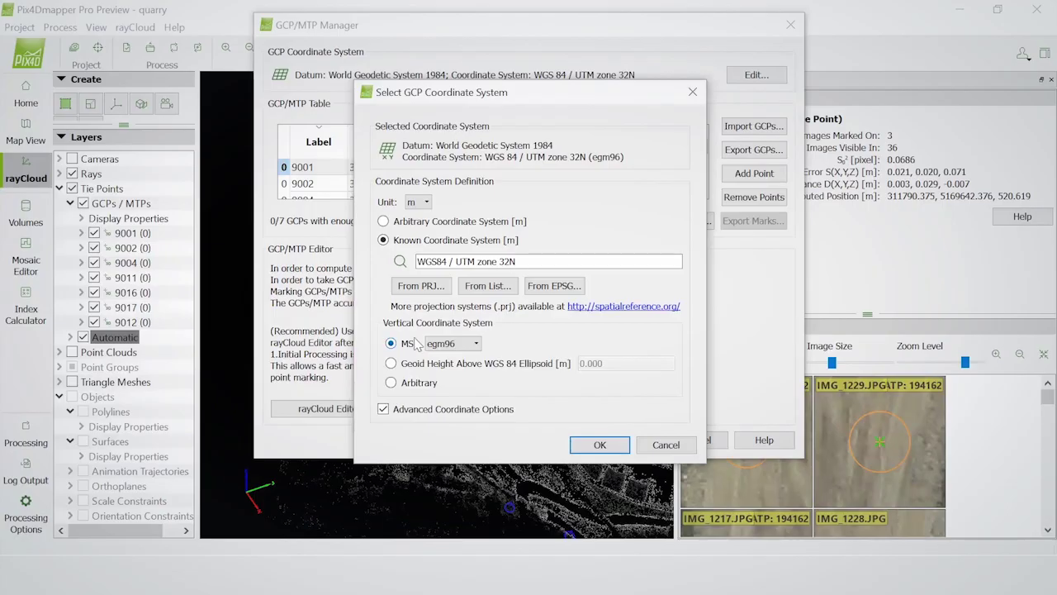
left_click(607, 445)
Step: Close the GCP manager, return the cloud to top-down, and select GCP 9016
left_click(635, 442)
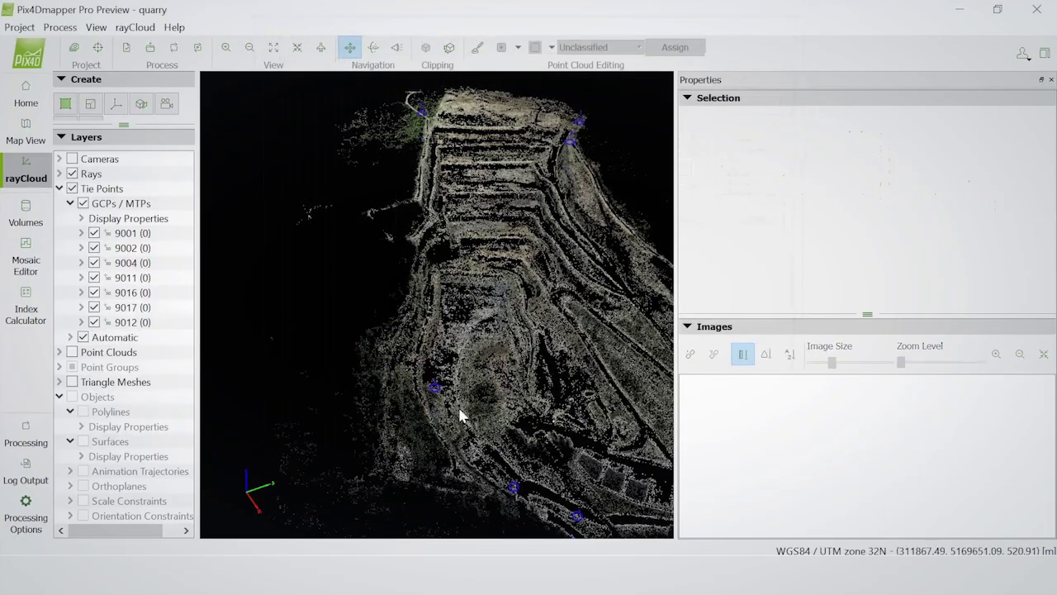
left_click_drag(429, 431, 784, 279)
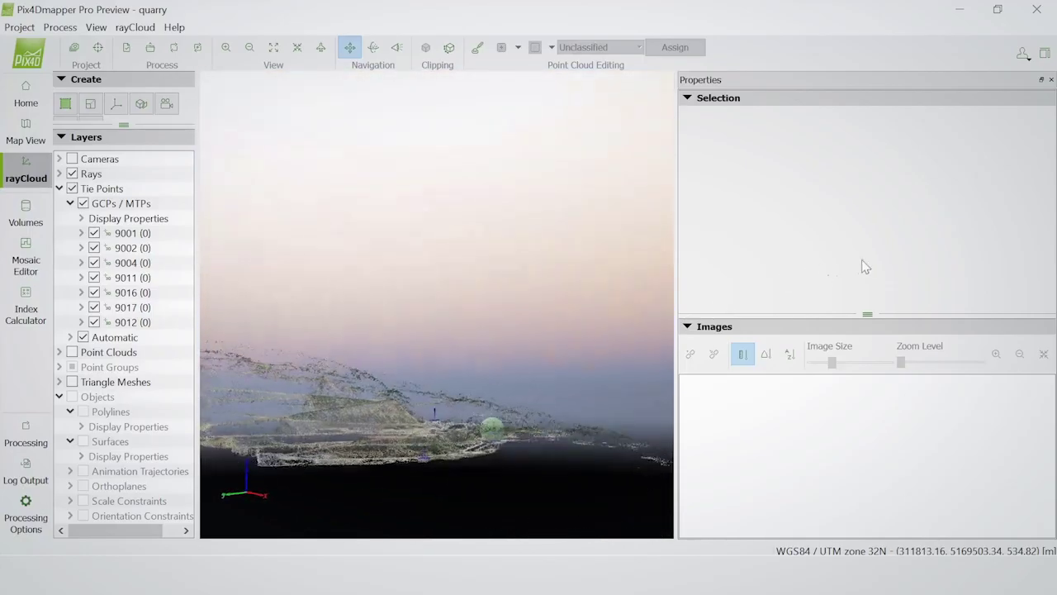
left_click_drag(891, 261, 534, 468)
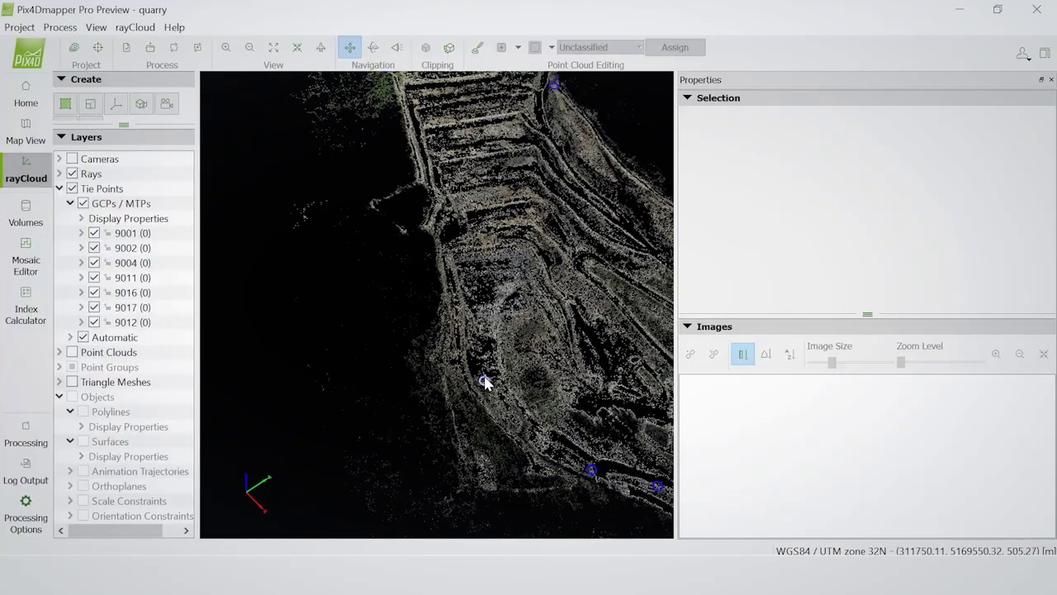
left_click(486, 381)
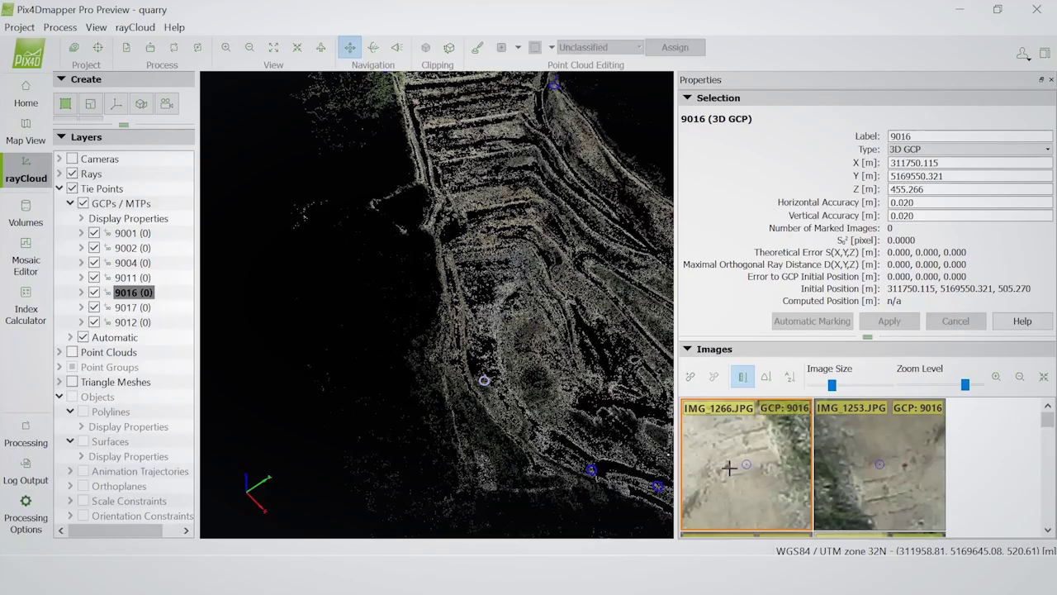
Step: Mark GCP 9016 in IMG_1266, IMG_1253, IMG_1254 and IMG_1265, then apply
scroll(726, 464, "up", 5)
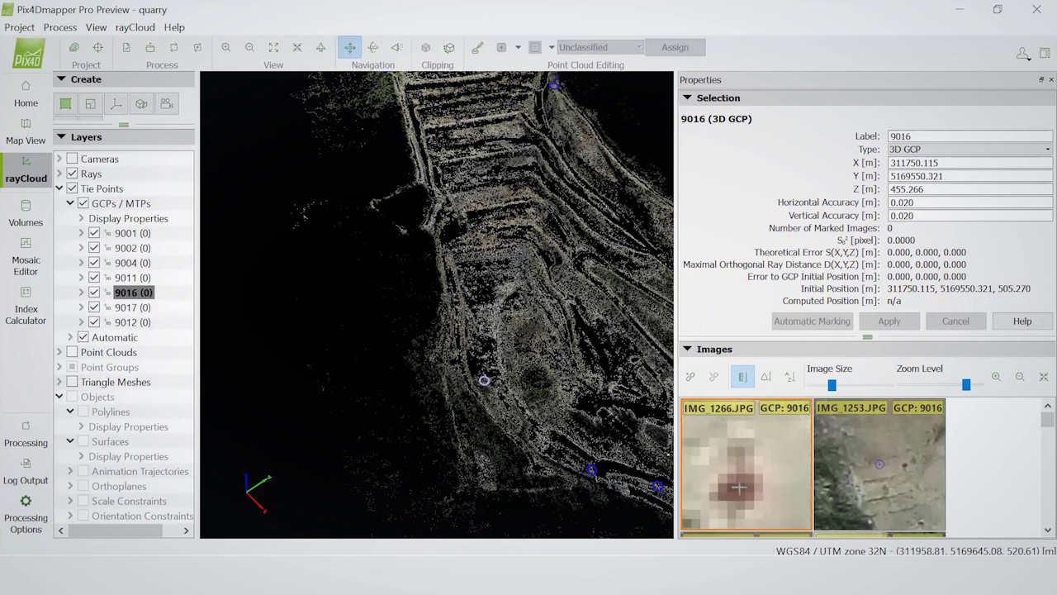
left_click(739, 487)
scroll(897, 469, "up", 2)
scroll(897, 469, "up", 3)
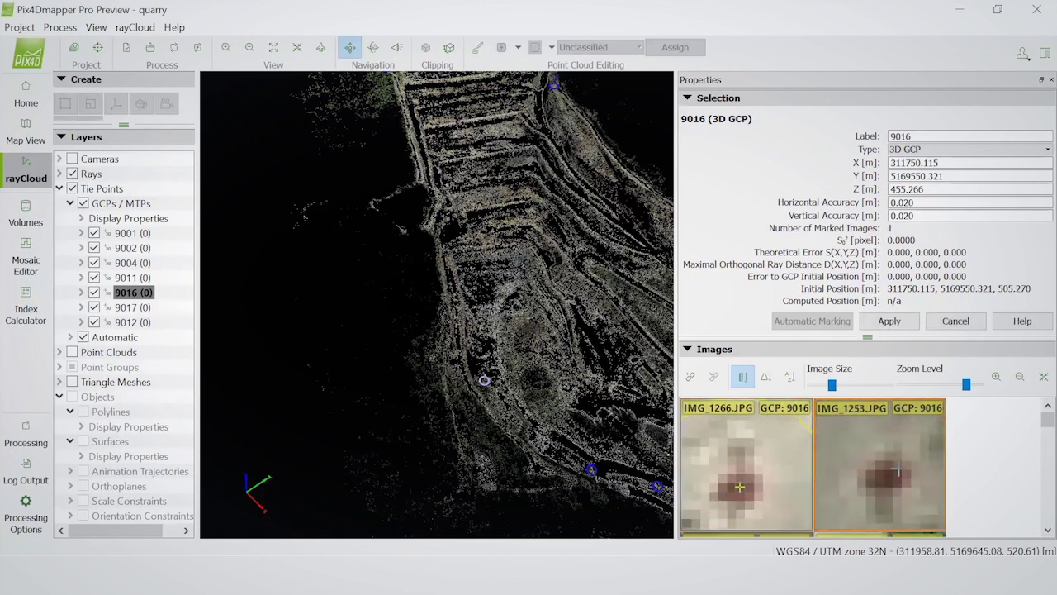
scroll(886, 477, "up", 2)
left_click(886, 477)
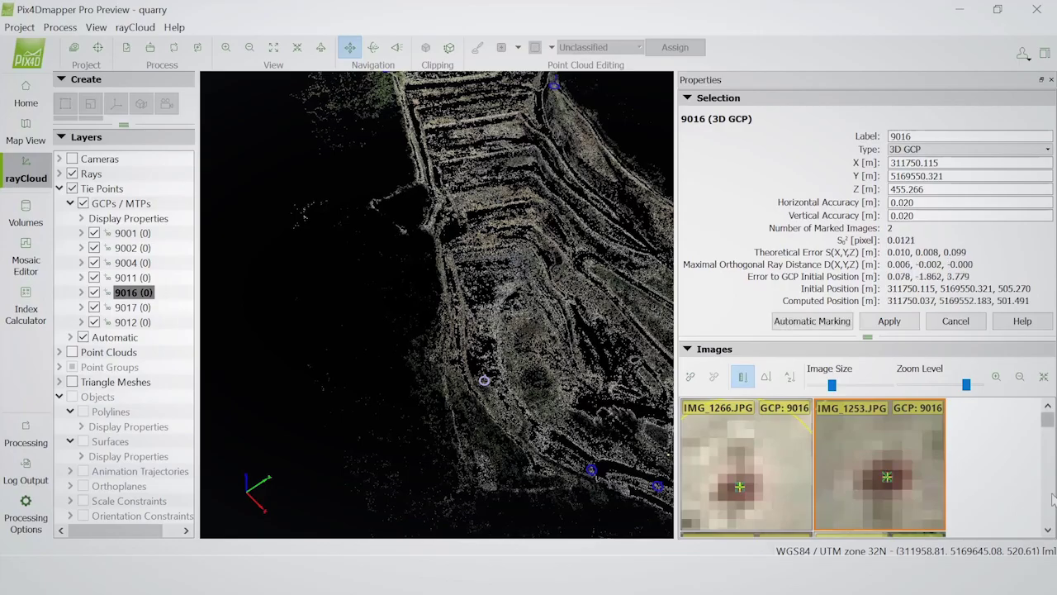
scroll(1053, 497, "down", 2)
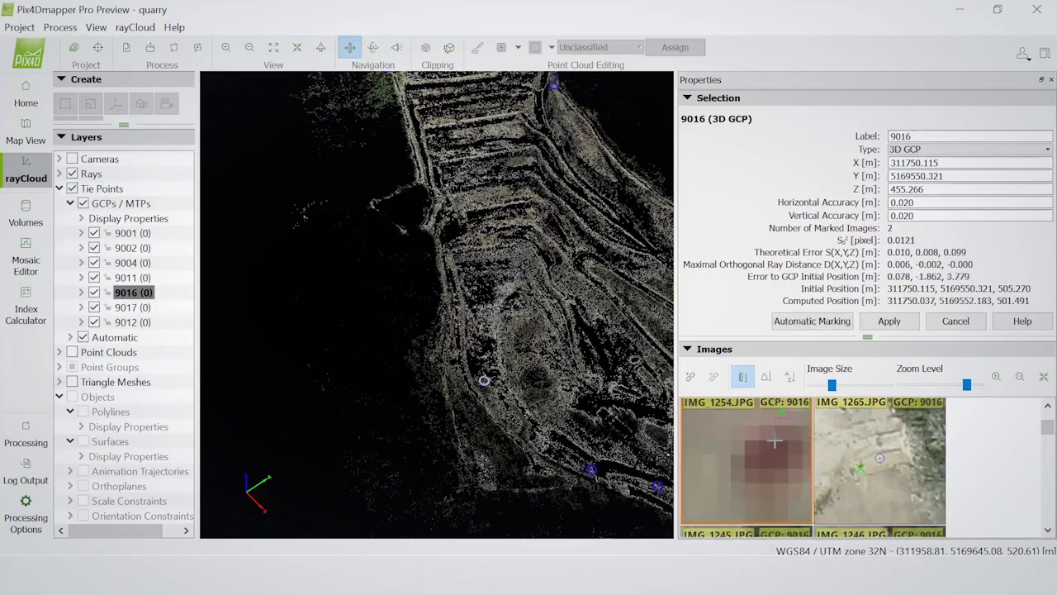
scroll(774, 450, "up", 2)
left_click(783, 467)
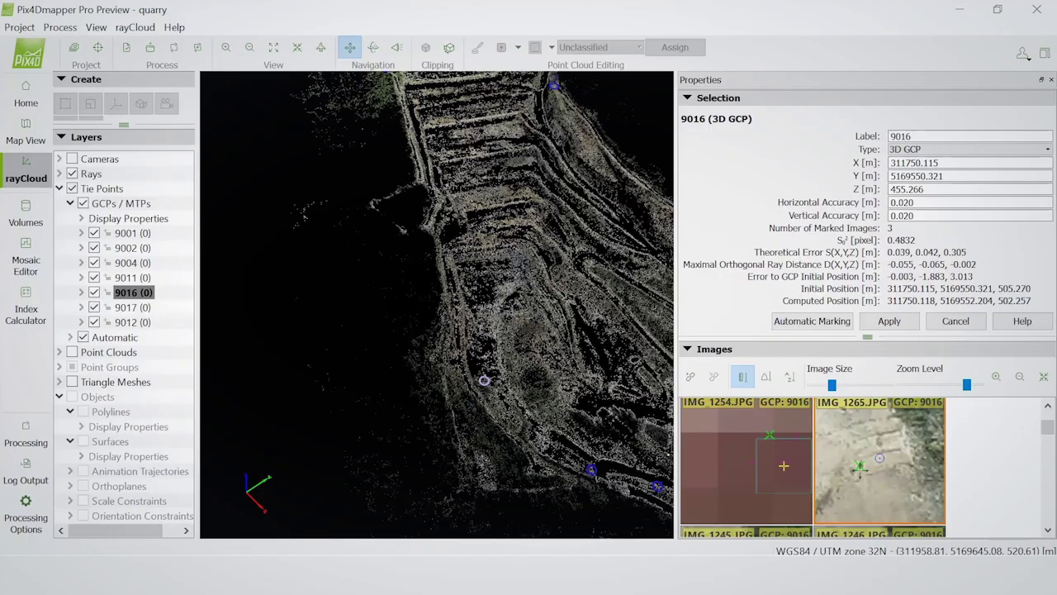
scroll(860, 459, "up", 2)
scroll(860, 460, "up", 2)
scroll(860, 459, "up", 2)
scroll(843, 483, "up", 2)
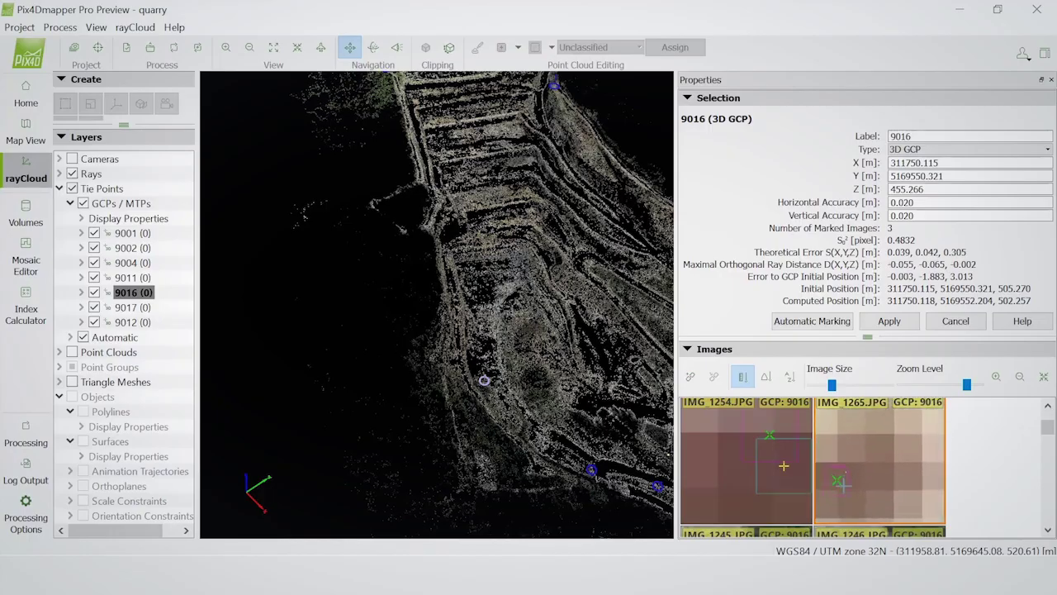
left_click(844, 482)
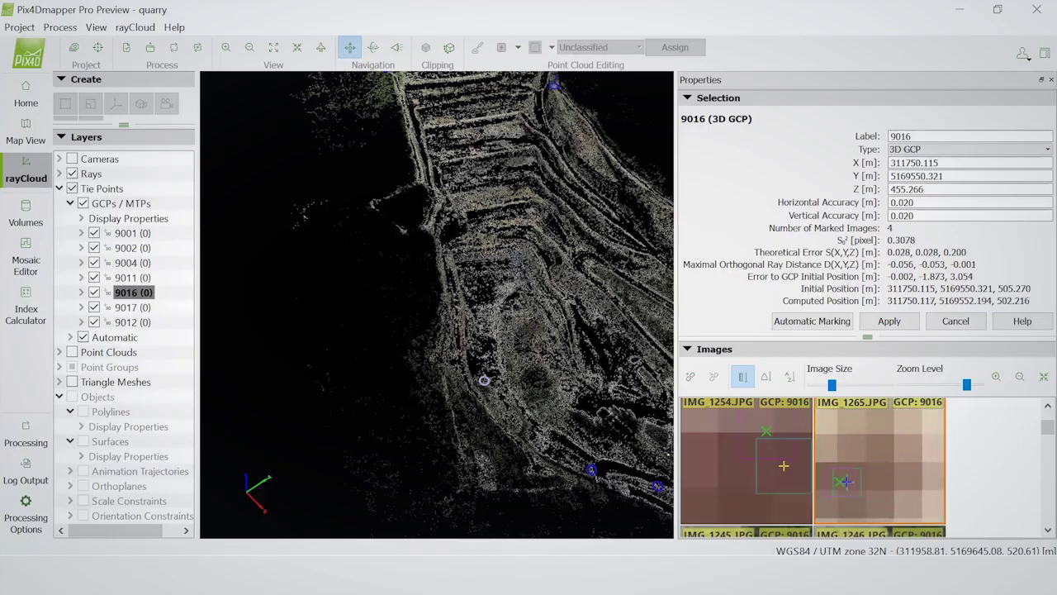
left_click(900, 321)
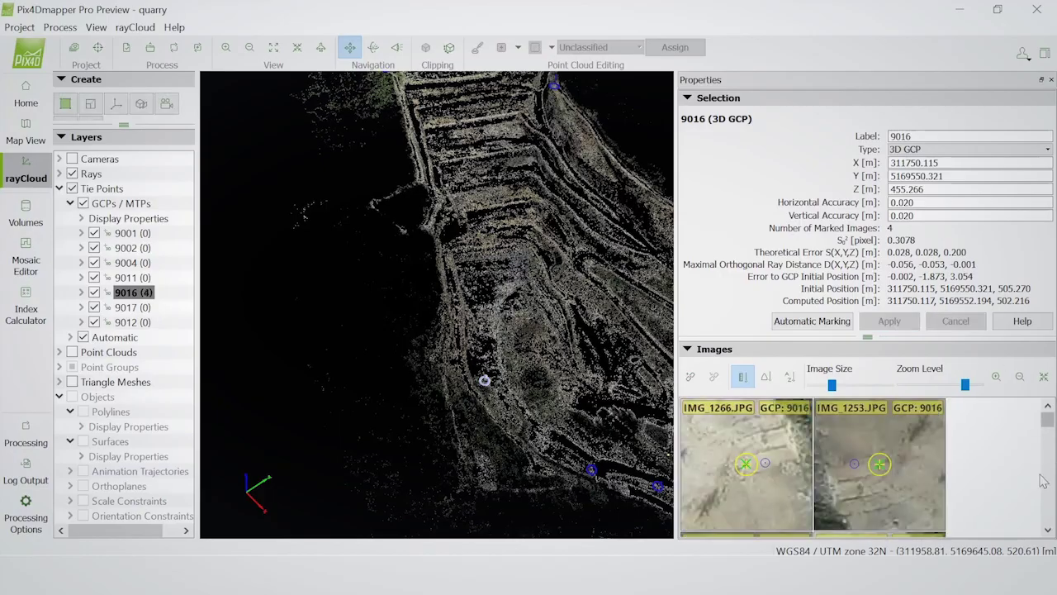
Step: Zoom into IMG_1271 and mark GCP 9016 there as a fifth image
scroll(1046, 482, "down", 1)
scroll(1047, 486, "down", 1)
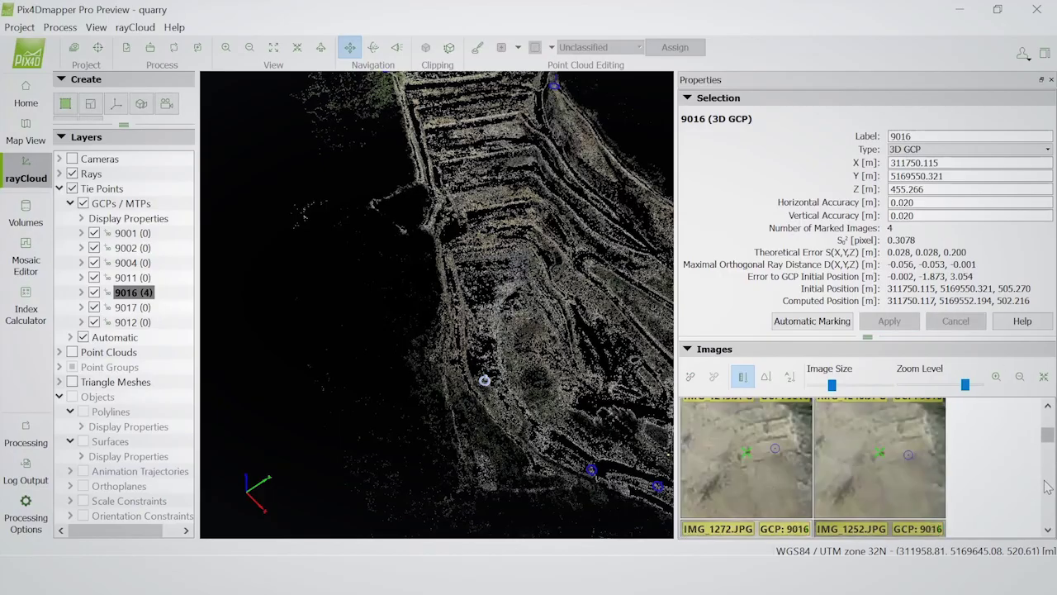
scroll(1046, 486, "down", 1)
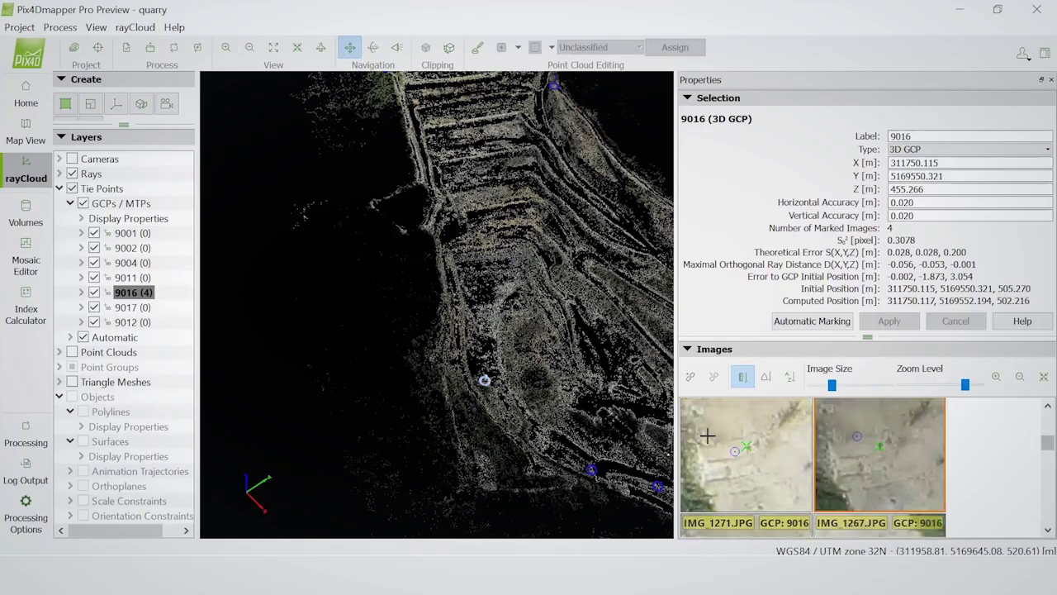
scroll(732, 436, "up", 1)
scroll(744, 442, "up", 2)
scroll(751, 448, "up", 2)
scroll(752, 448, "up", 1)
left_click(751, 459)
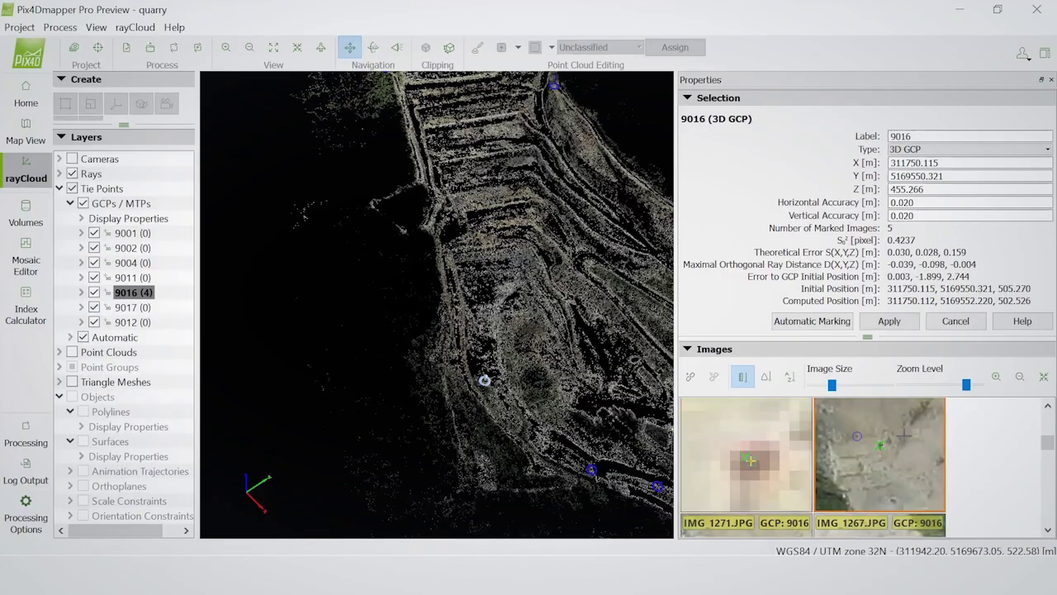